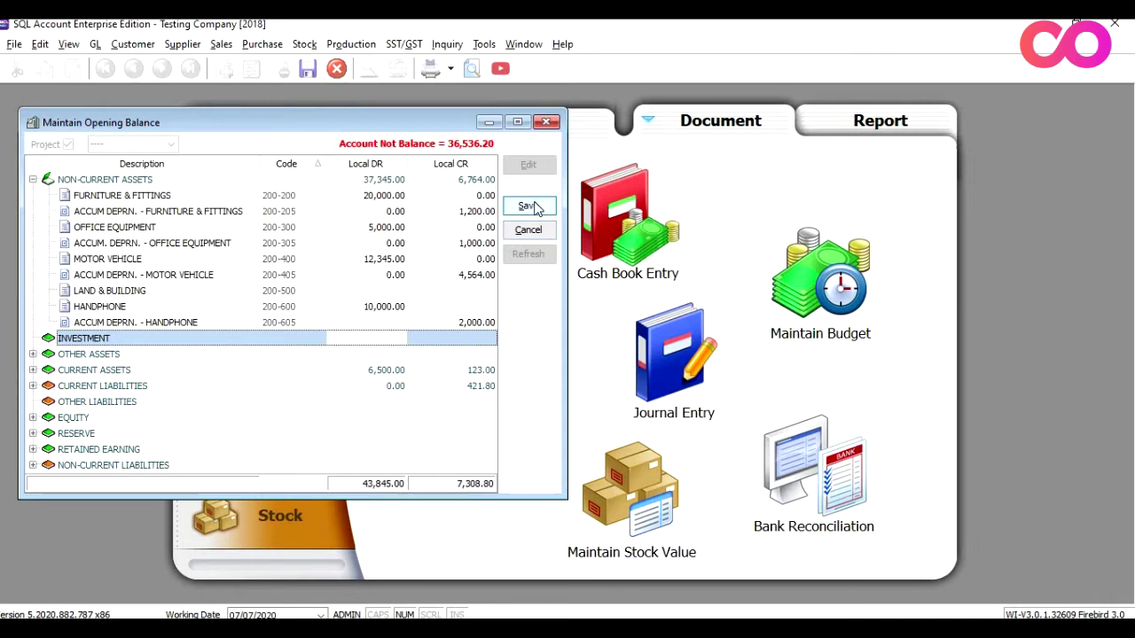
Step: Save the opening balances and close the Maintain Opening Balance window
{"action": "left_click", "coordinate": [534, 207]}
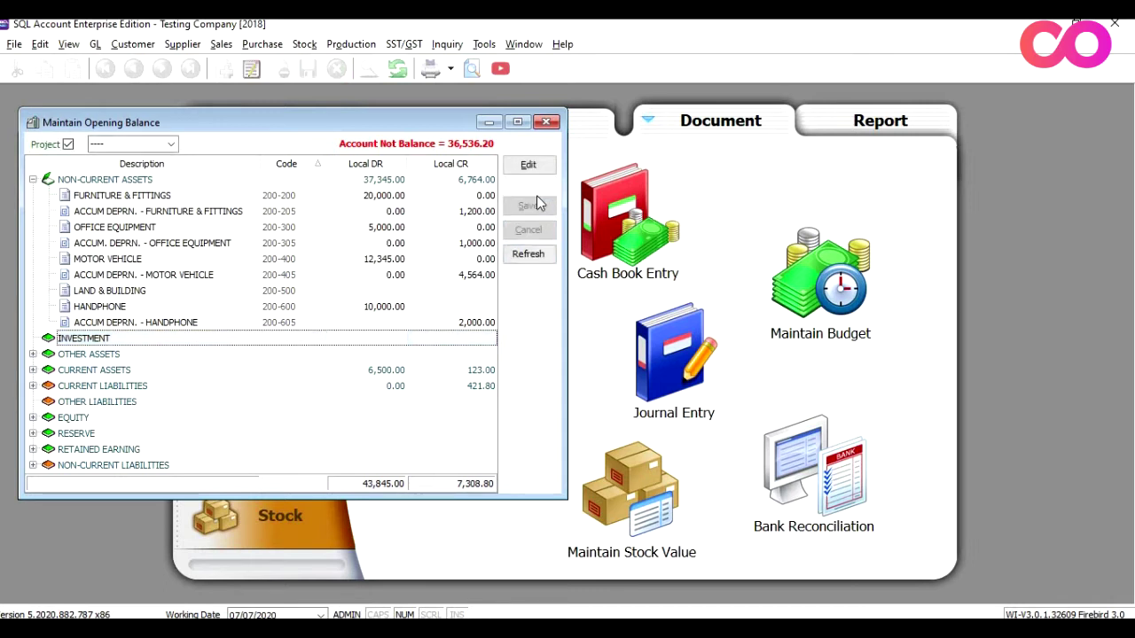
{"action": "left_click", "coordinate": [546, 122]}
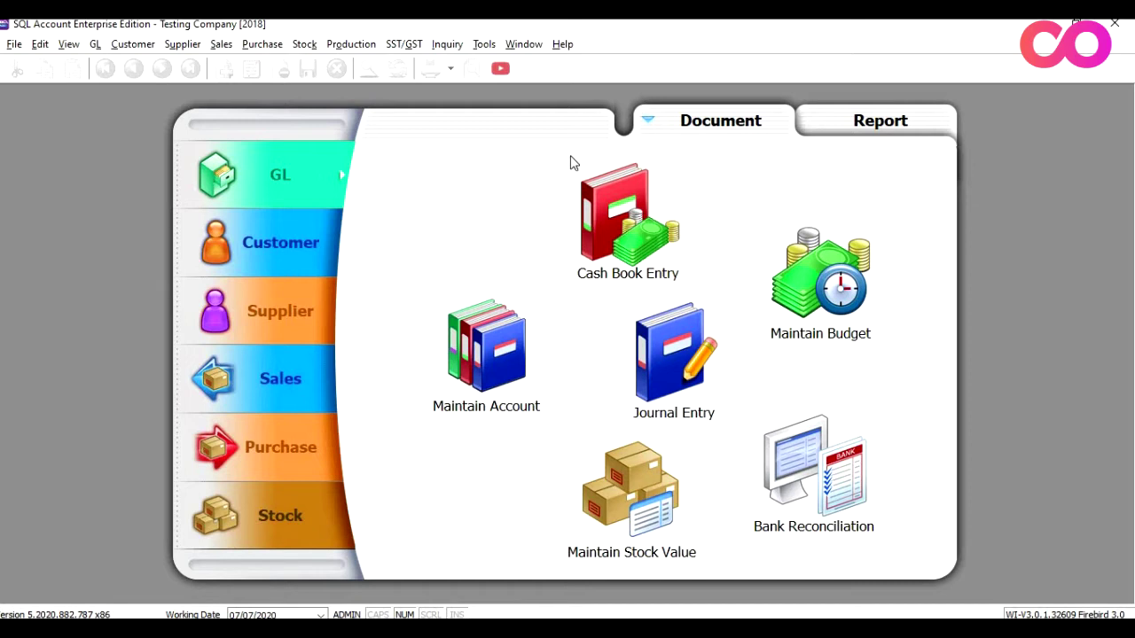
Step: Start a new customer invoice for the company AA
{"action": "left_click", "coordinate": [307, 247]}
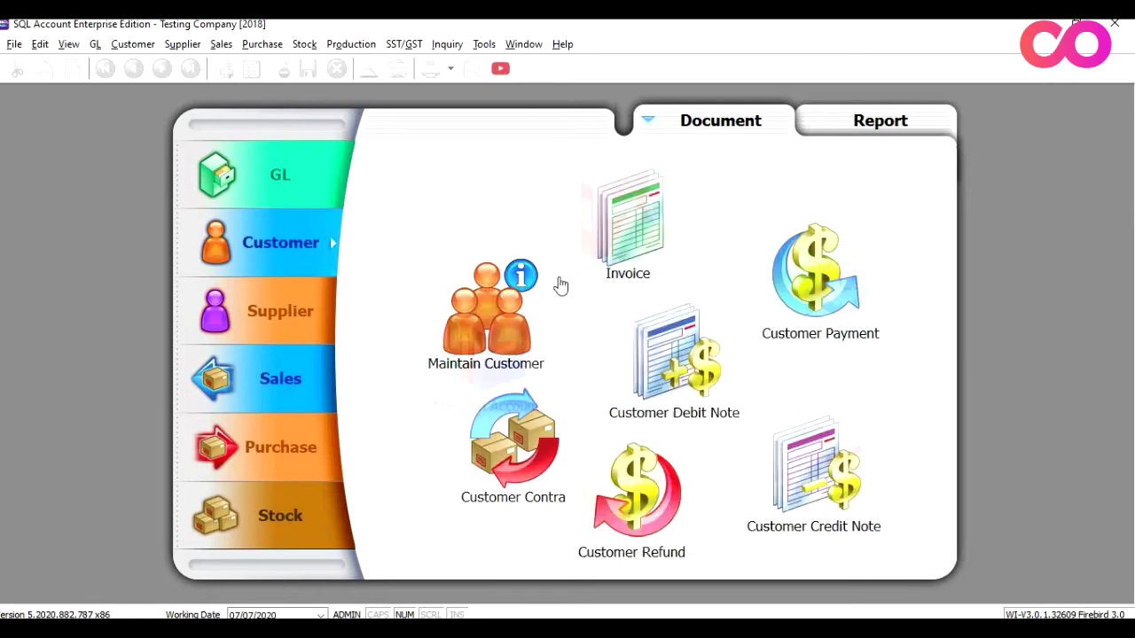
{"action": "left_click", "coordinate": [627, 229]}
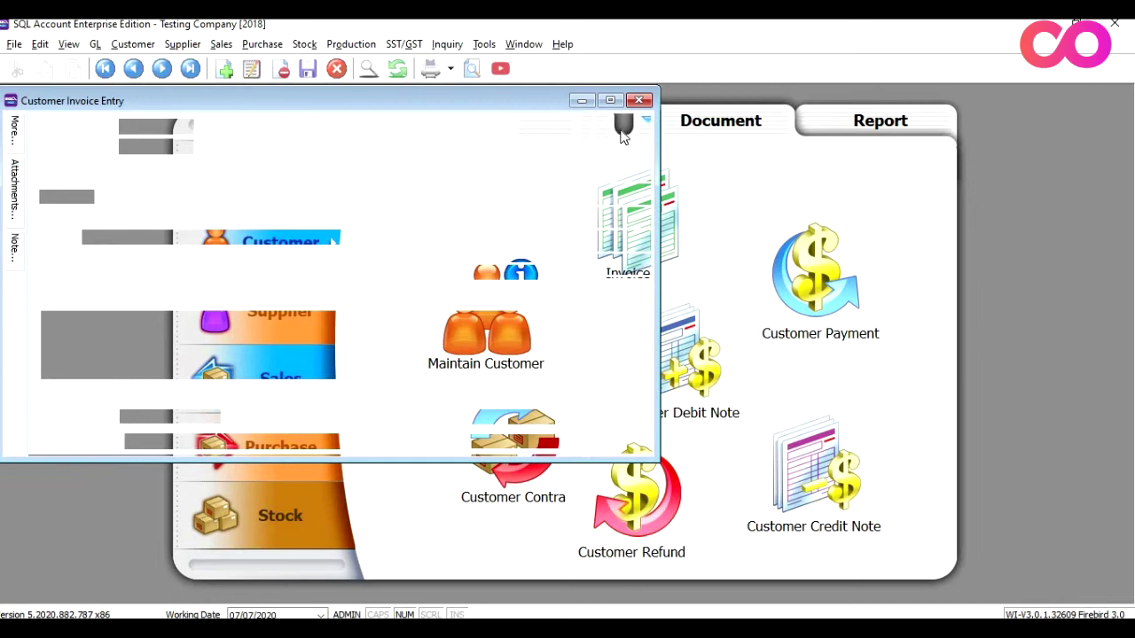
{"action": "left_click", "coordinate": [622, 131]}
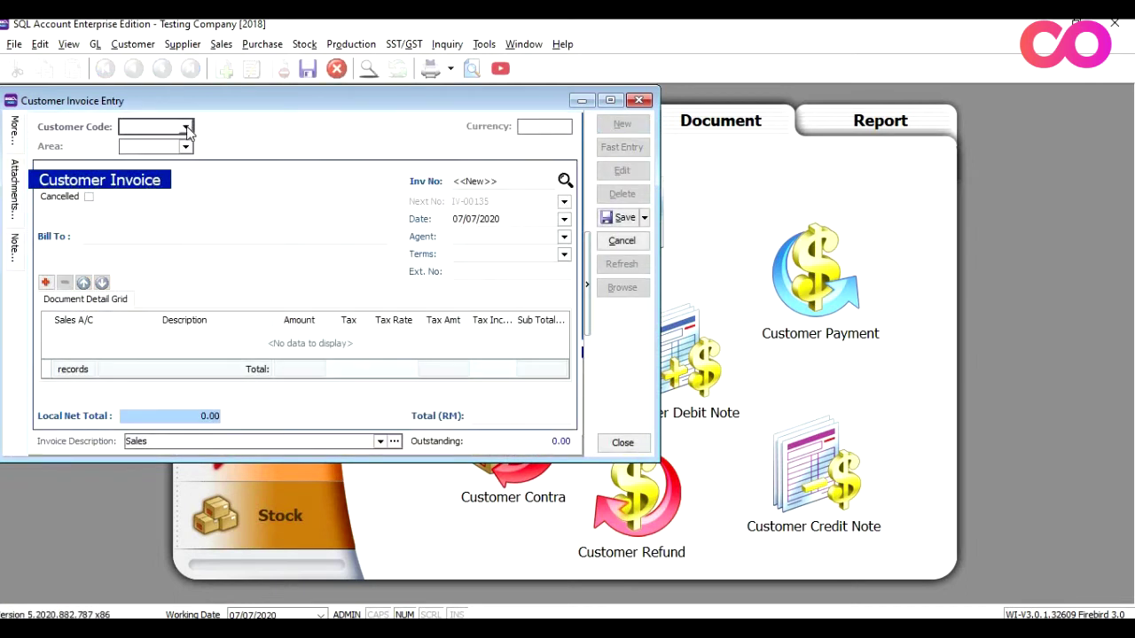
{"action": "left_click", "coordinate": [188, 129]}
{"action": "type", "text": "9"}
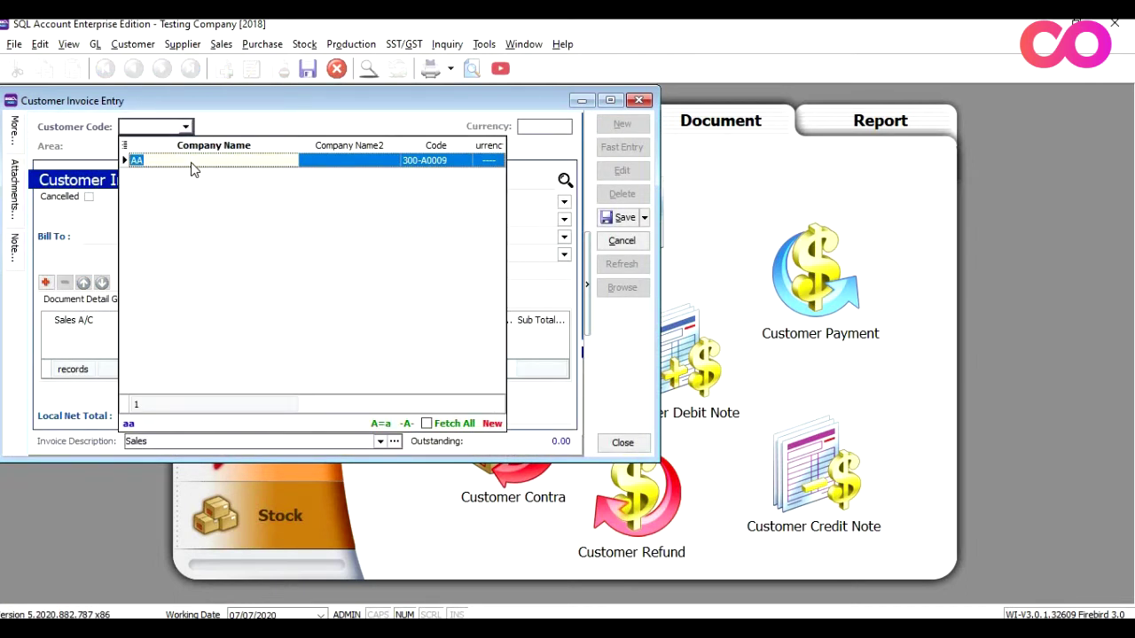
{"action": "key", "text": "Return"}
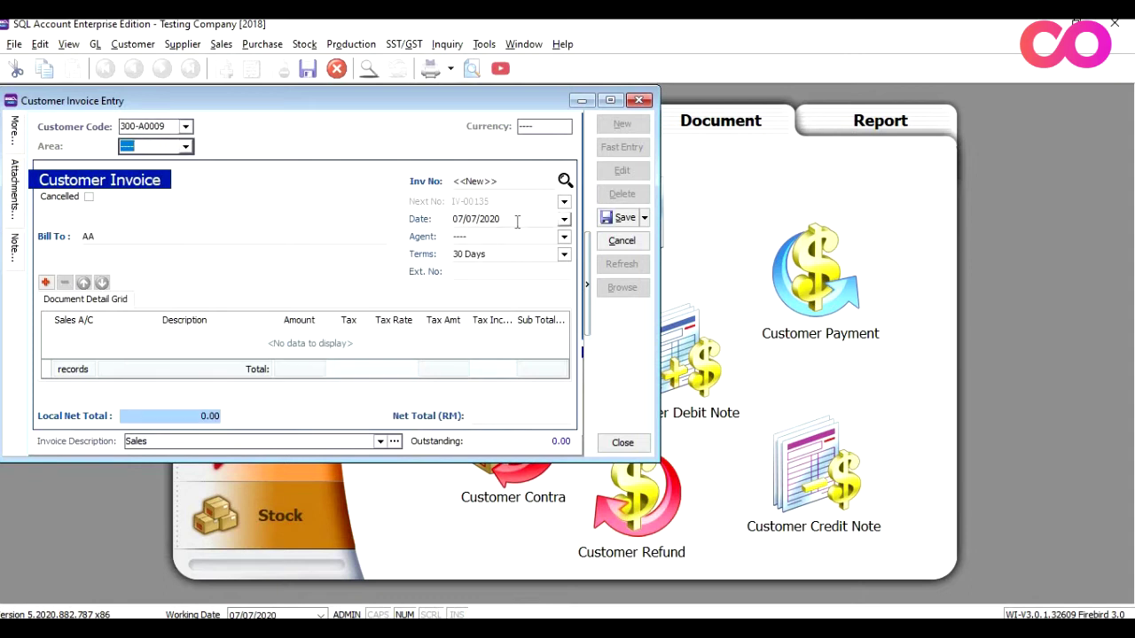
Step: Date the customer invoice 31/12/2016 and maximize its entry window
{"action": "left_click_drag", "start_coordinate": [517, 220], "coordinate": [470, 219]}
{"action": "left_click_drag", "start_coordinate": [397, 217], "coordinate": [394, 223]}
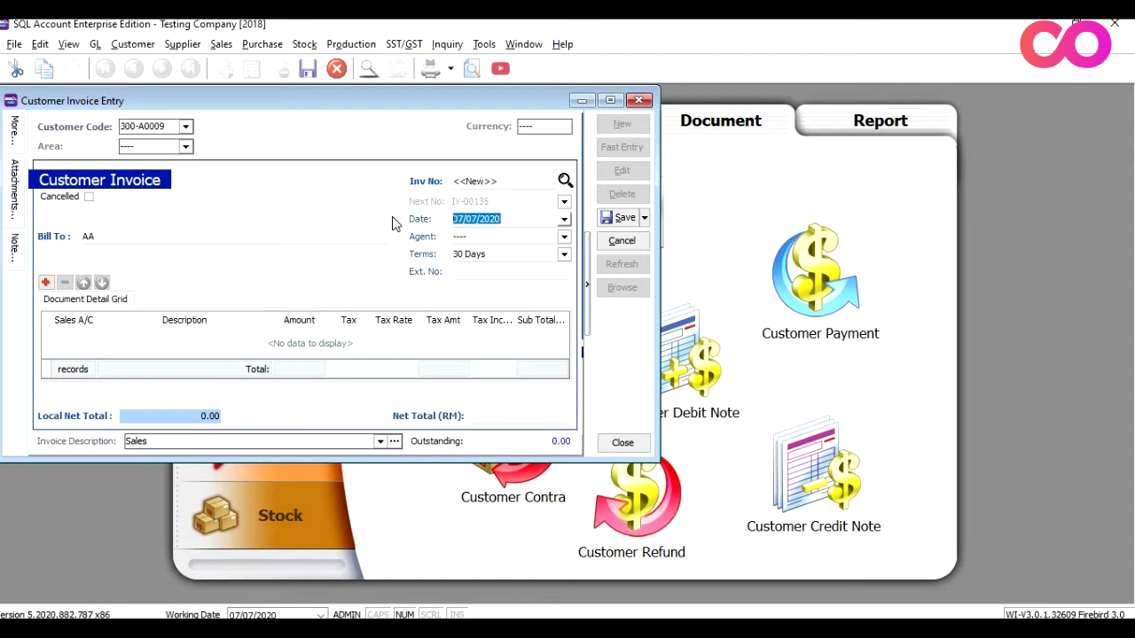
{"action": "type", "text": "31/12/2016"}
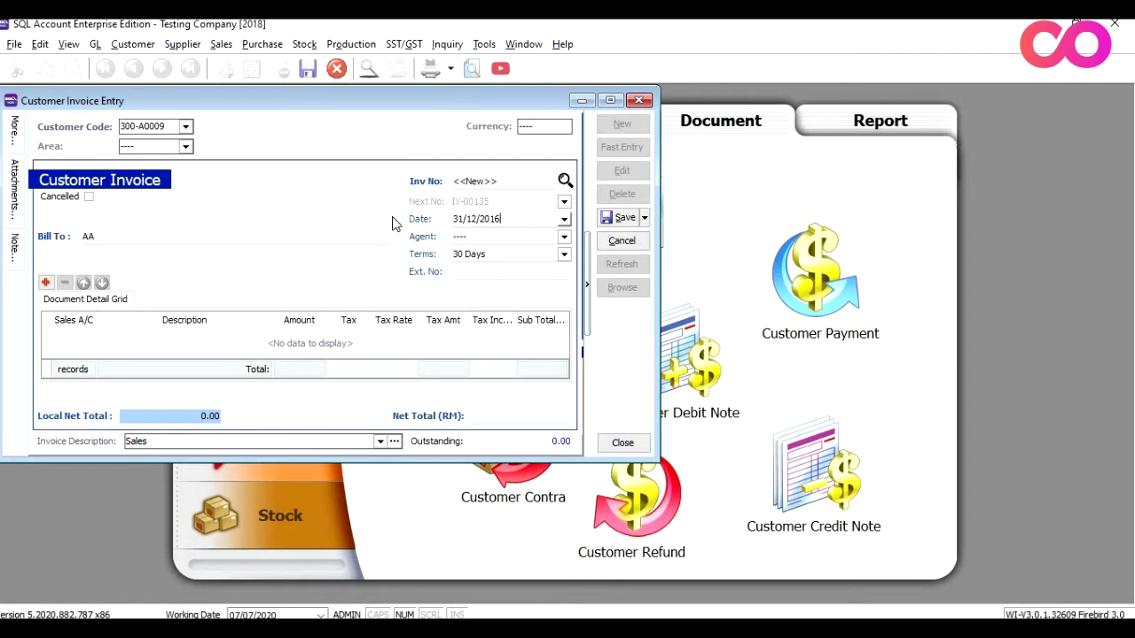
{"action": "key", "text": "Tab"}
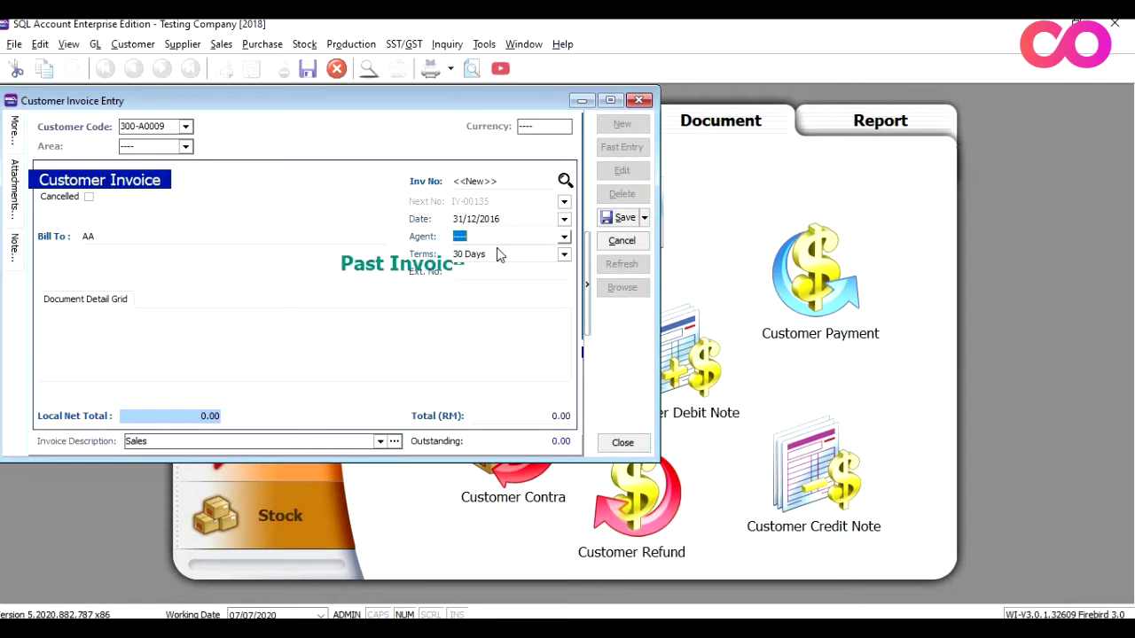
{"action": "left_click", "coordinate": [611, 100]}
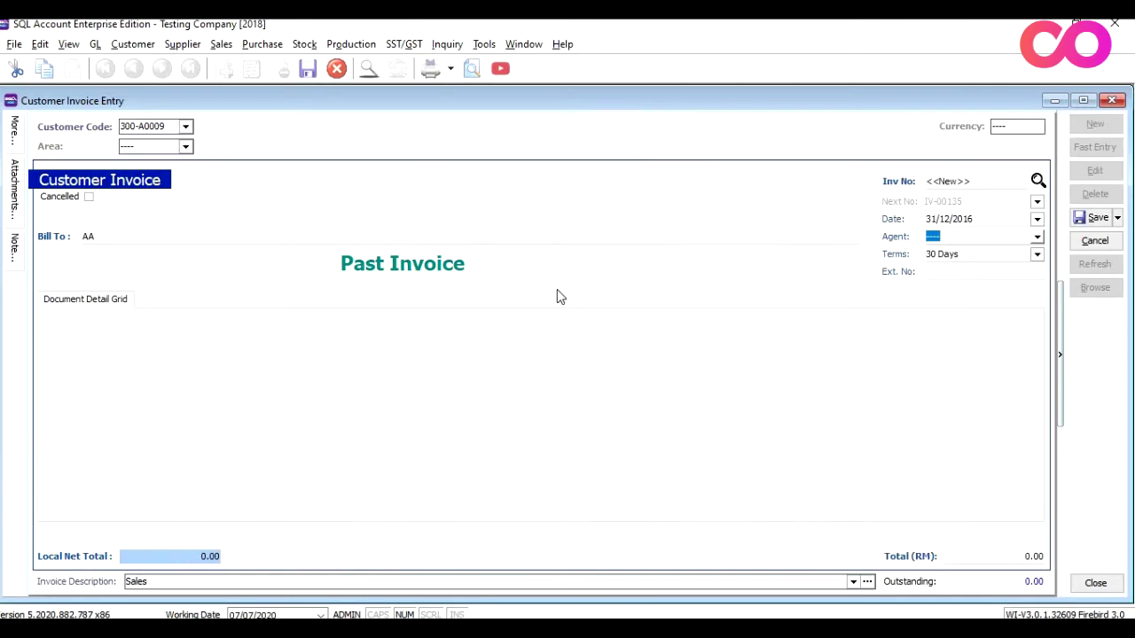
Step: Set the past customer invoice's total to RM 8,000.00, then save and close the invoice entry
{"action": "left_click", "coordinate": [990, 579]}
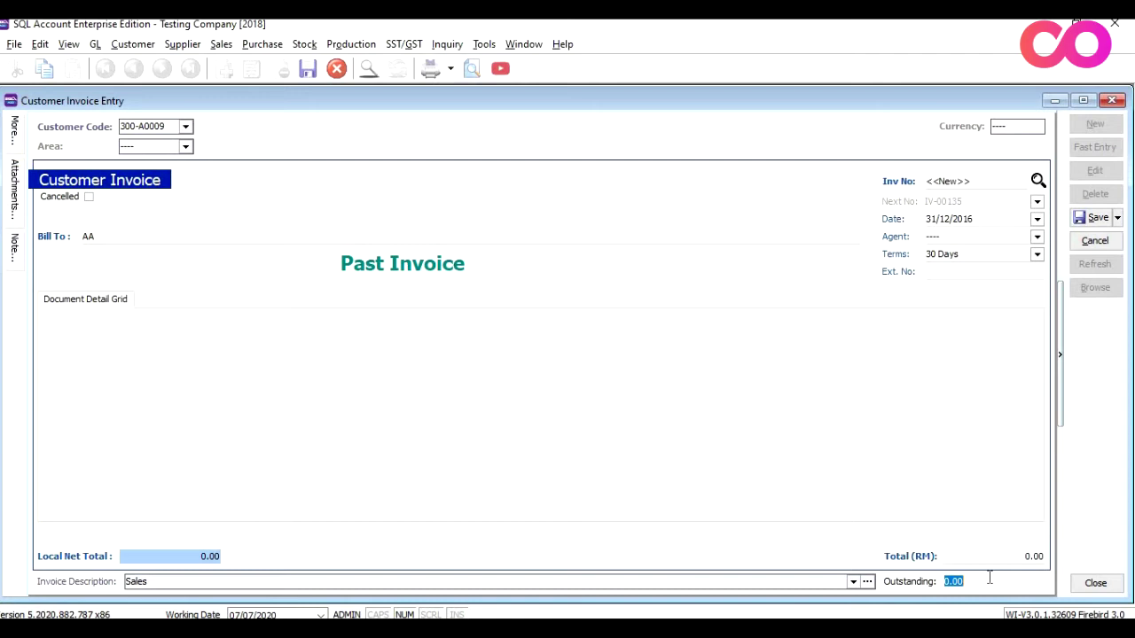
{"action": "double_click", "coordinate": [978, 582]}
{"action": "double_click", "coordinate": [996, 555]}
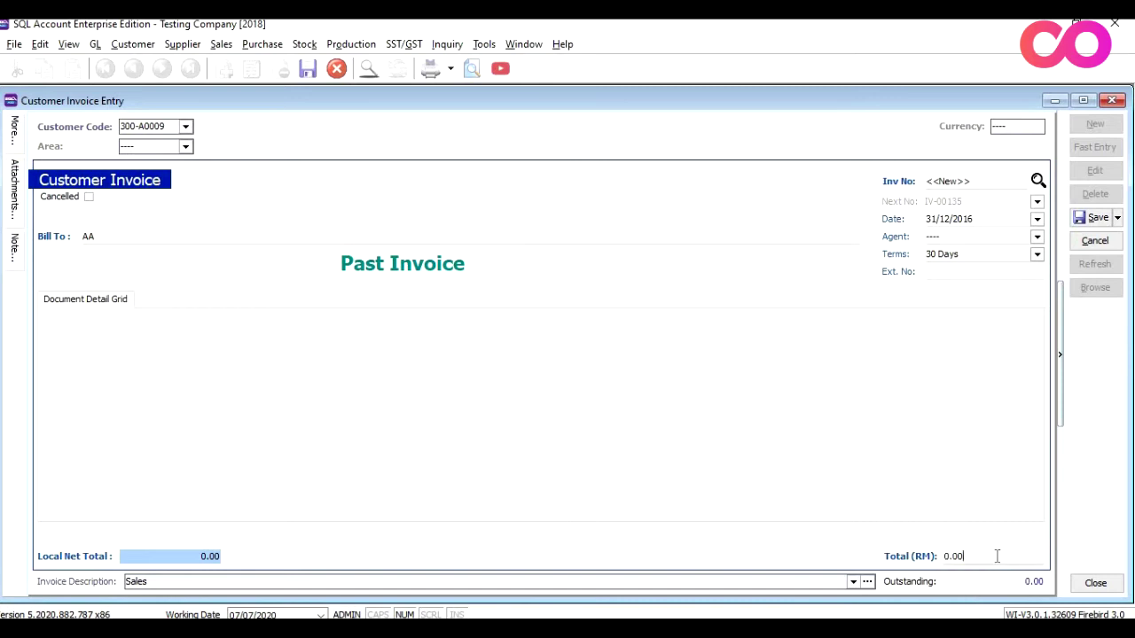
{"action": "type", "text": "8000"}
{"action": "key", "text": "Tab"}
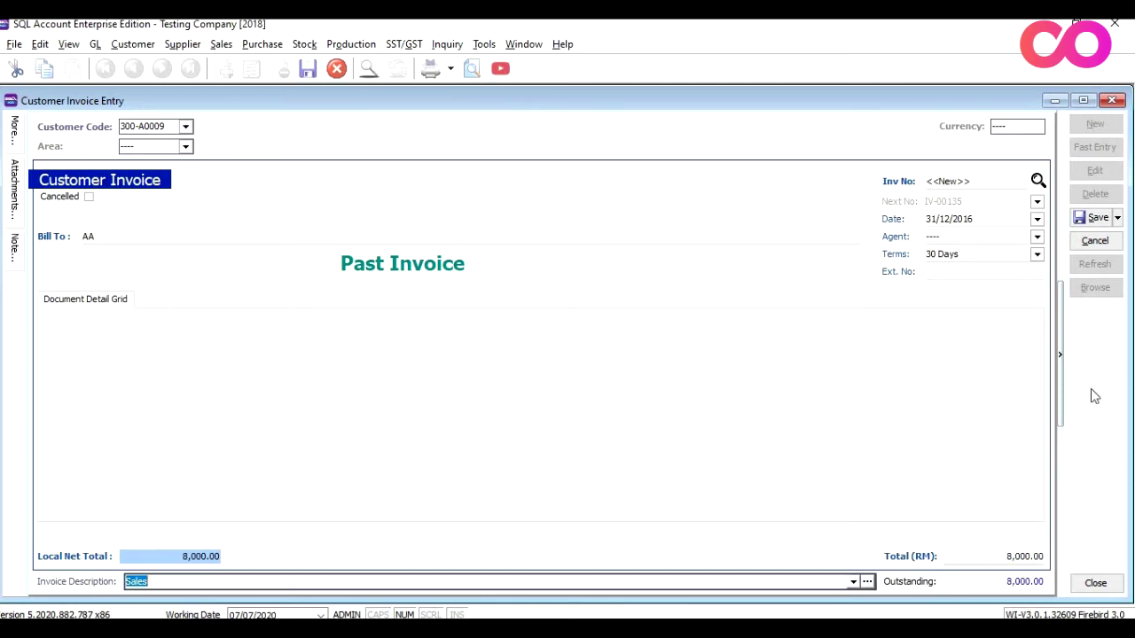
{"action": "left_click", "coordinate": [1097, 219]}
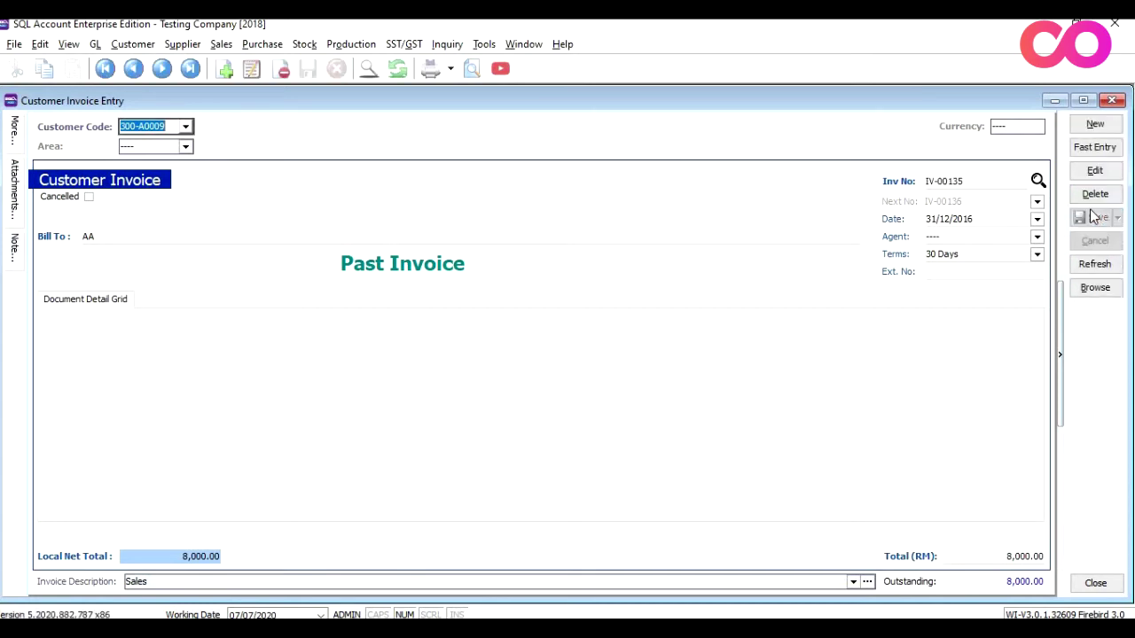
{"action": "left_click", "coordinate": [1115, 101]}
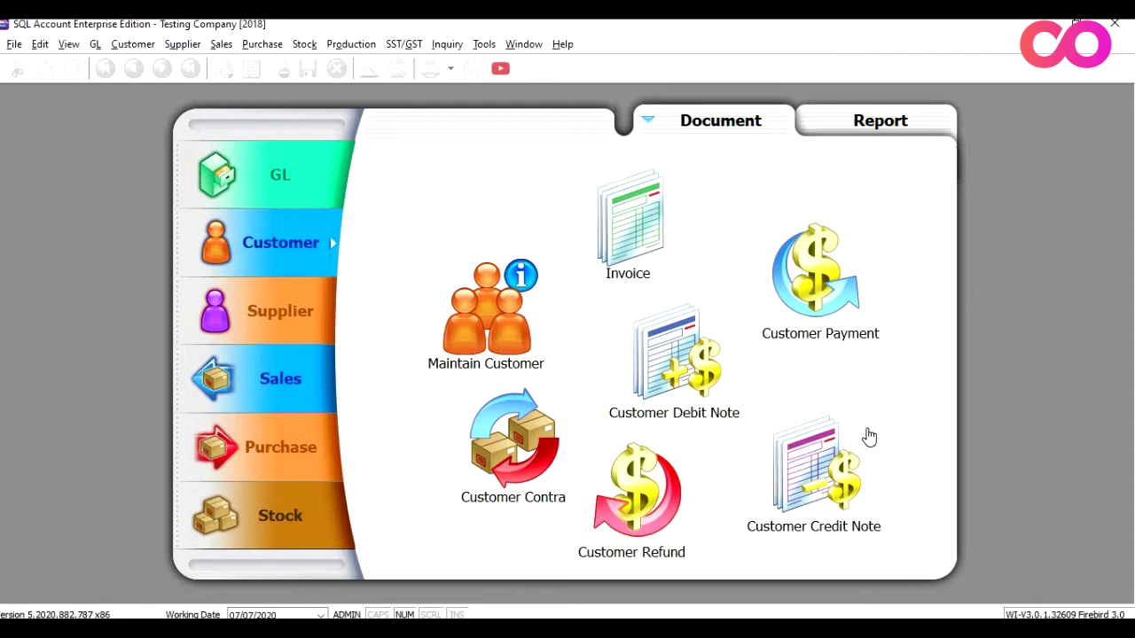
Step: Start a new customer credit note for the company AA
{"action": "left_click", "coordinate": [823, 472]}
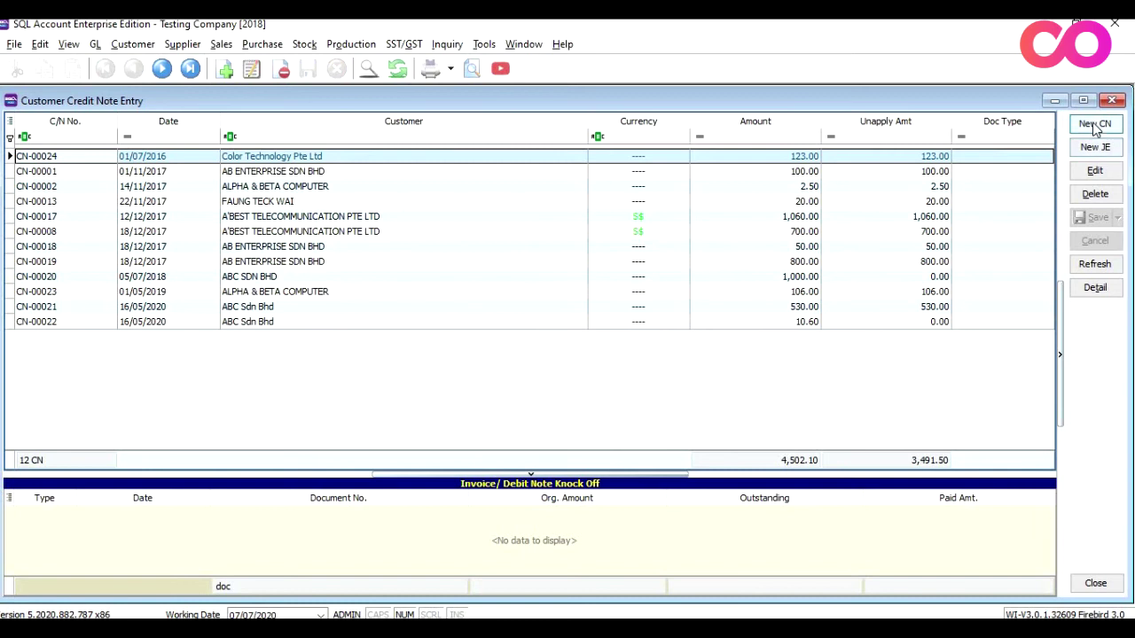
{"action": "left_click", "coordinate": [1095, 124]}
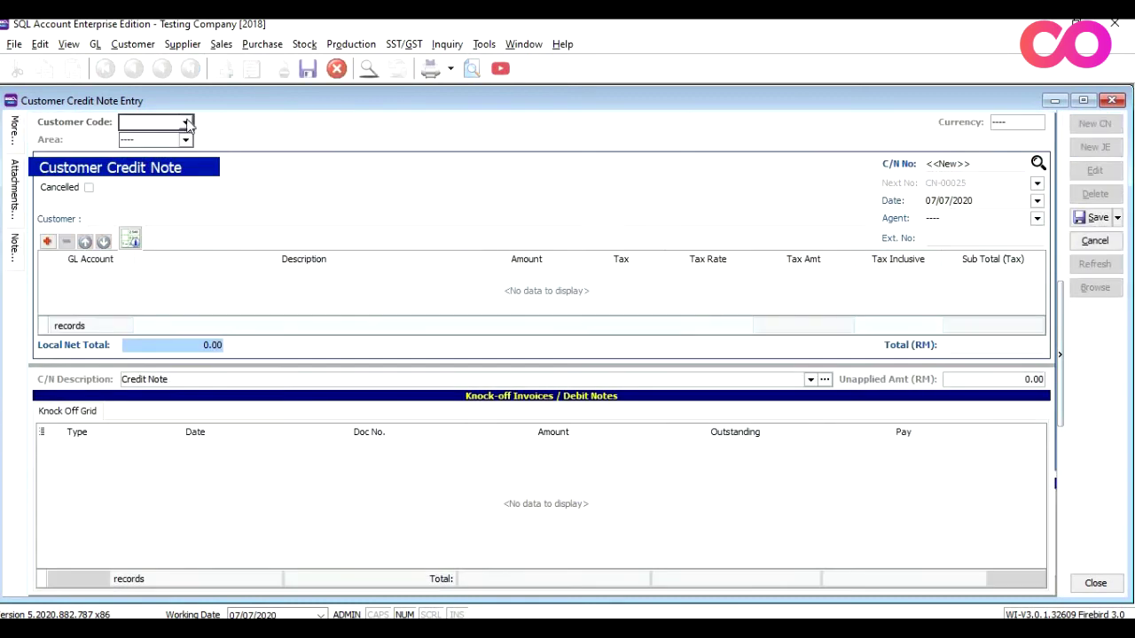
{"action": "left_click", "coordinate": [186, 124]}
{"action": "type", "text": "aa"}
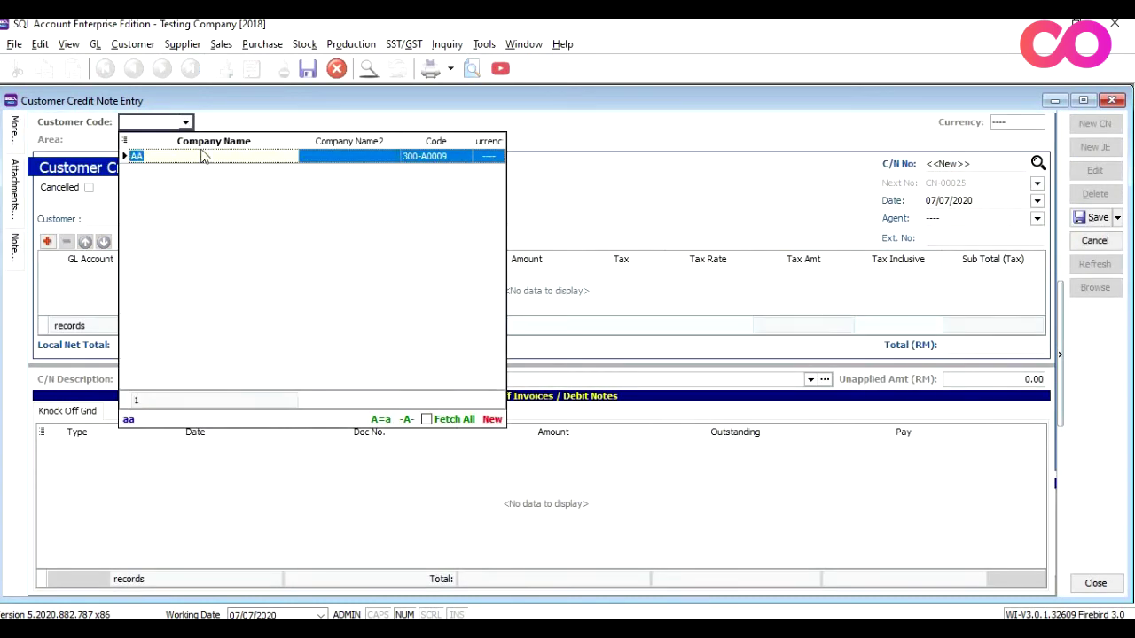
{"action": "left_click", "coordinate": [210, 165]}
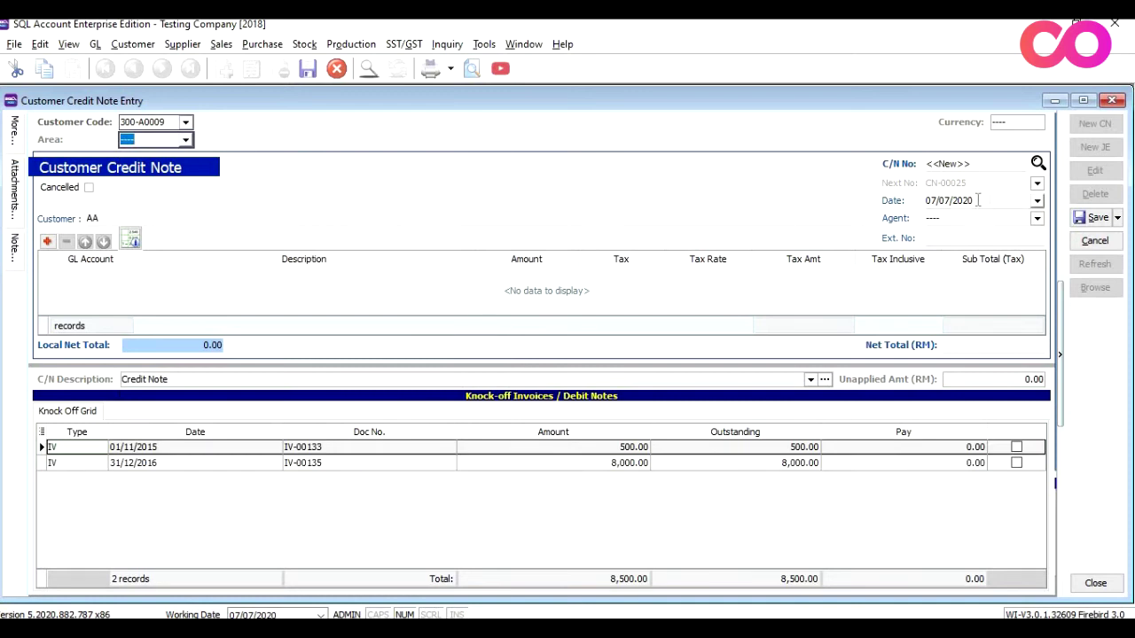
Step: Date the customer credit note 30/11/2016
{"action": "key", "text": "Tab"}
{"action": "type", "text": "30112016"}
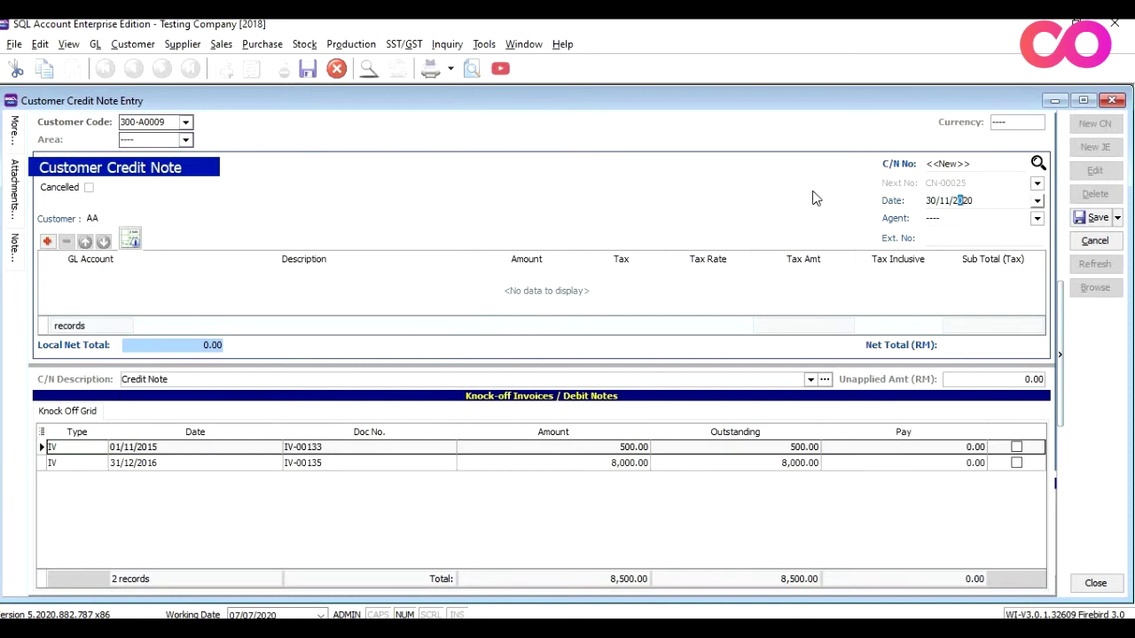
{"action": "key", "text": "Tab"}
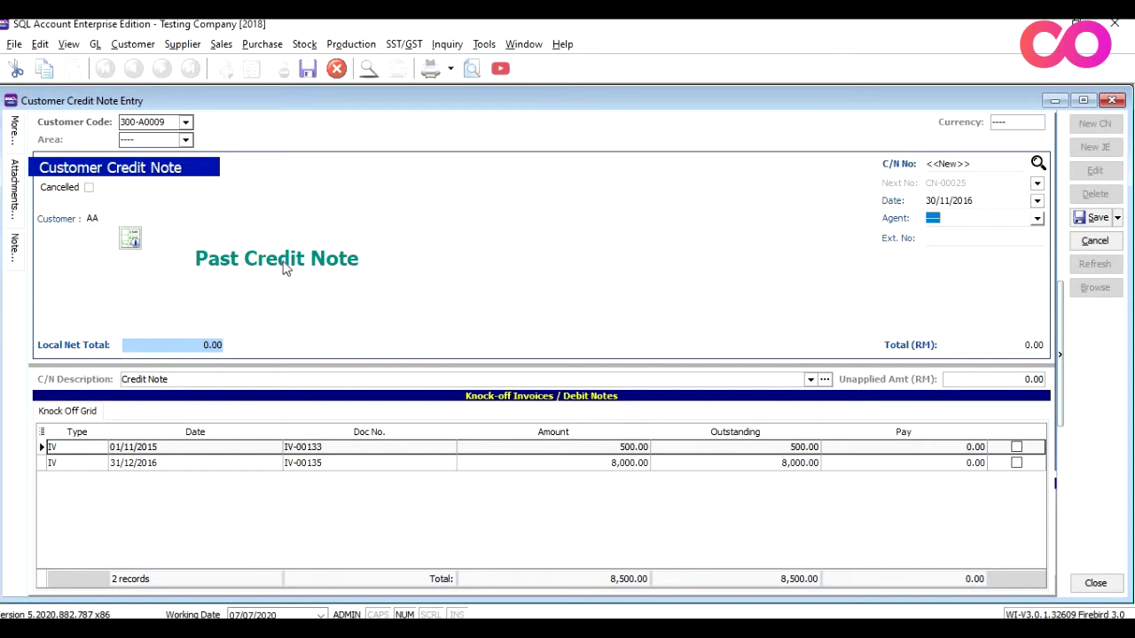
Step: Set the past credit note's total to RM 1,500.00, then save and close the credit note entry
{"action": "left_click", "coordinate": [993, 346]}
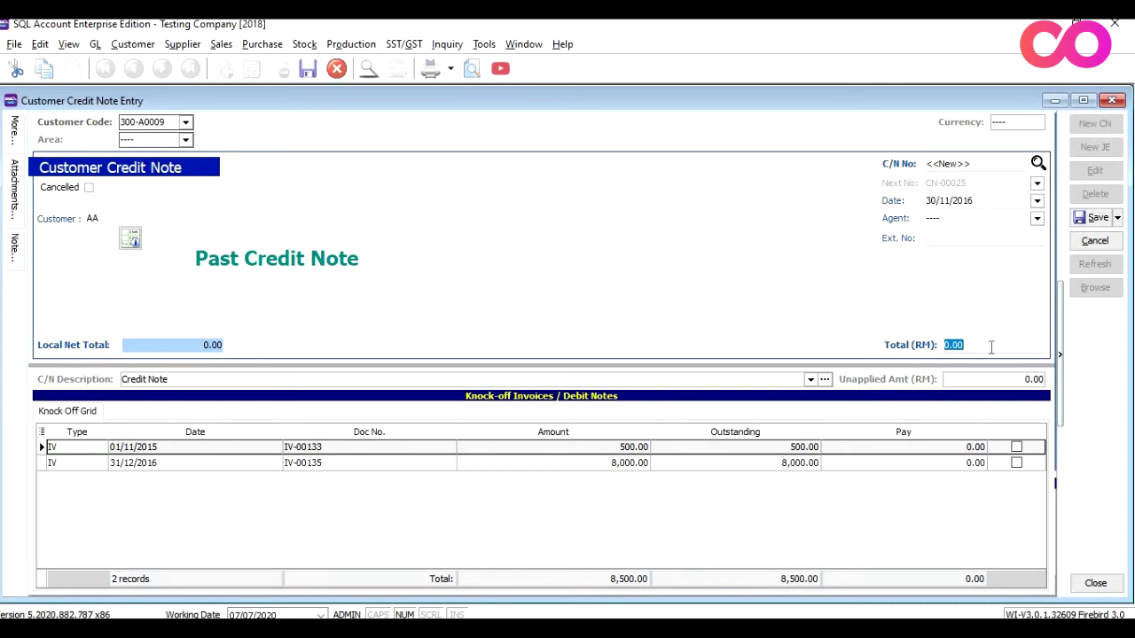
{"action": "type", "text": "1,5"}
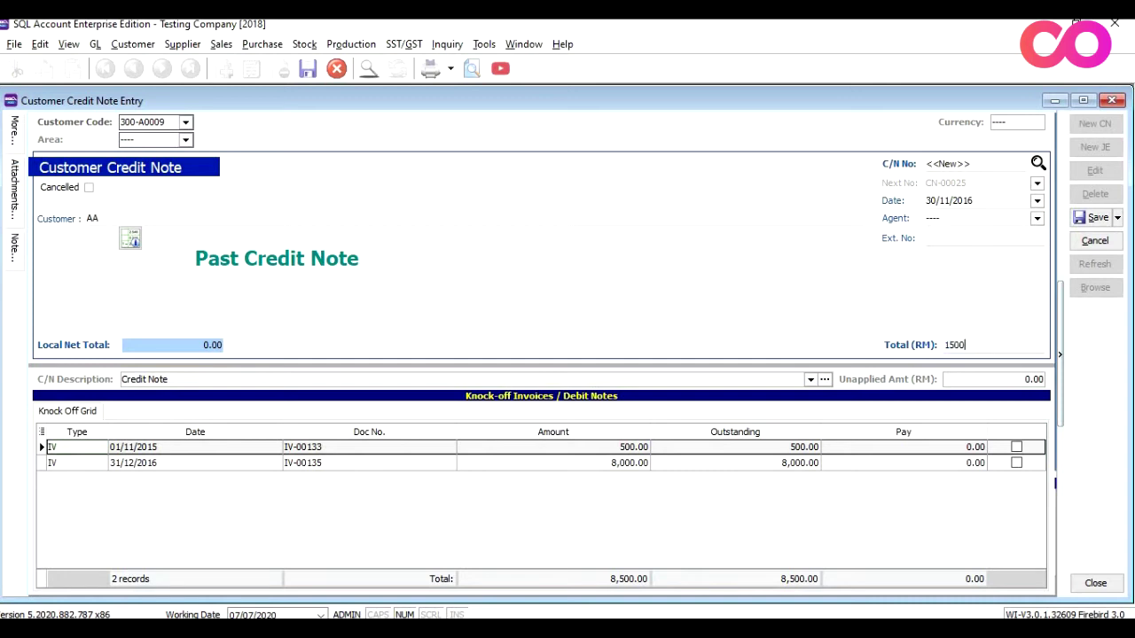
{"action": "type", "text": "00"}
{"action": "key", "text": "Return"}
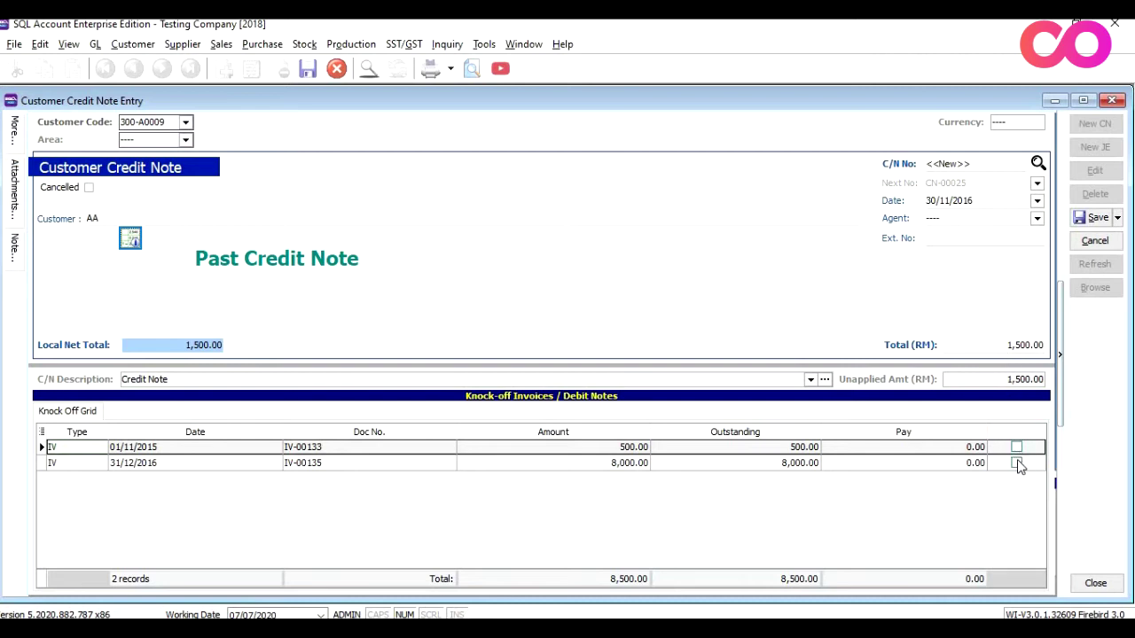
{"action": "left_click", "coordinate": [1093, 218]}
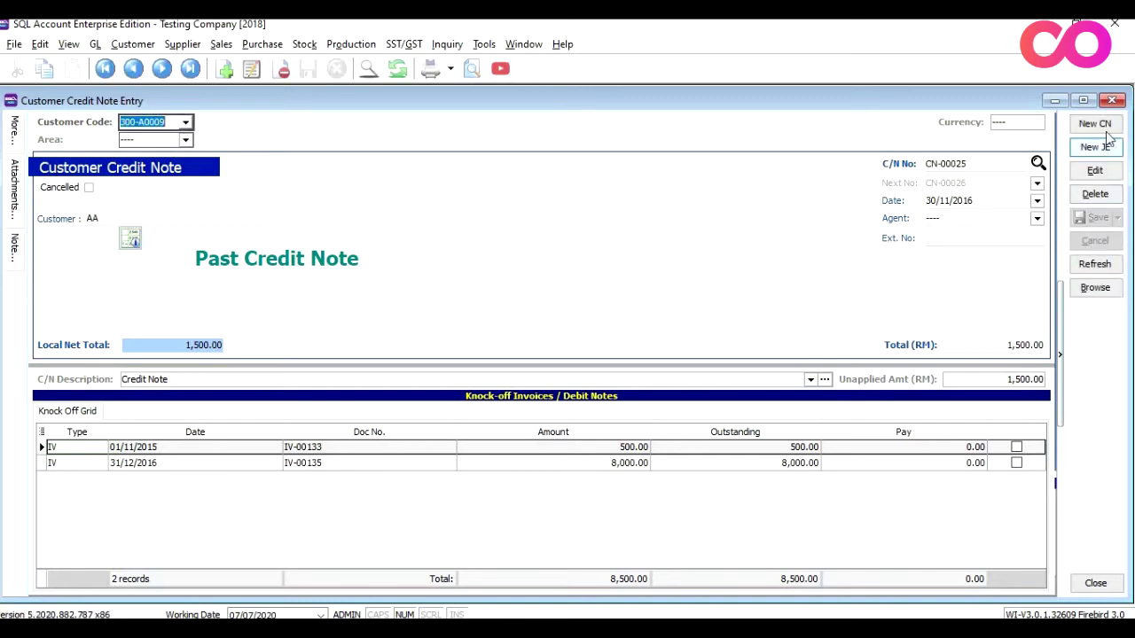
{"action": "left_click", "coordinate": [1113, 101]}
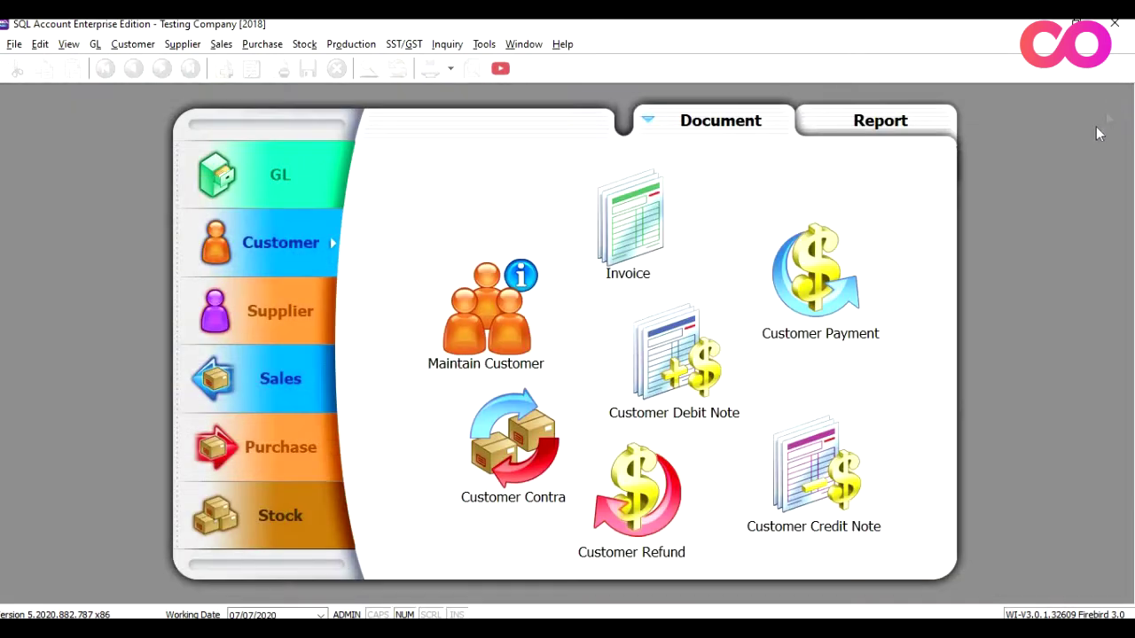
Step: Start a new supplier invoice from DESA EOFFICE SDN BHD
{"action": "left_click", "coordinate": [306, 319]}
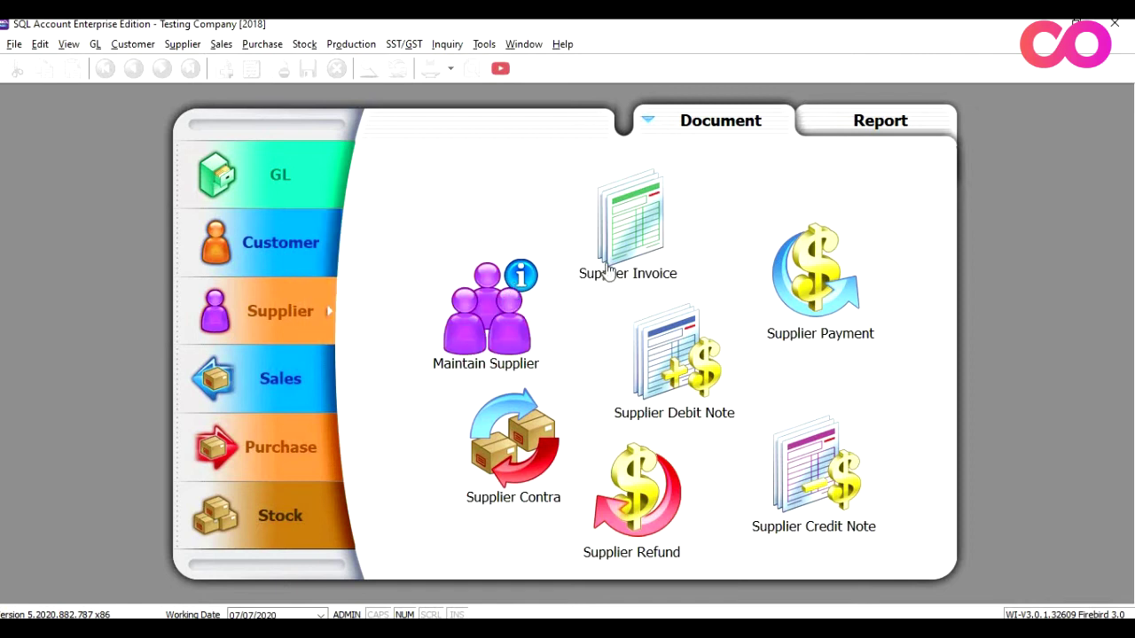
{"action": "left_click", "coordinate": [673, 241]}
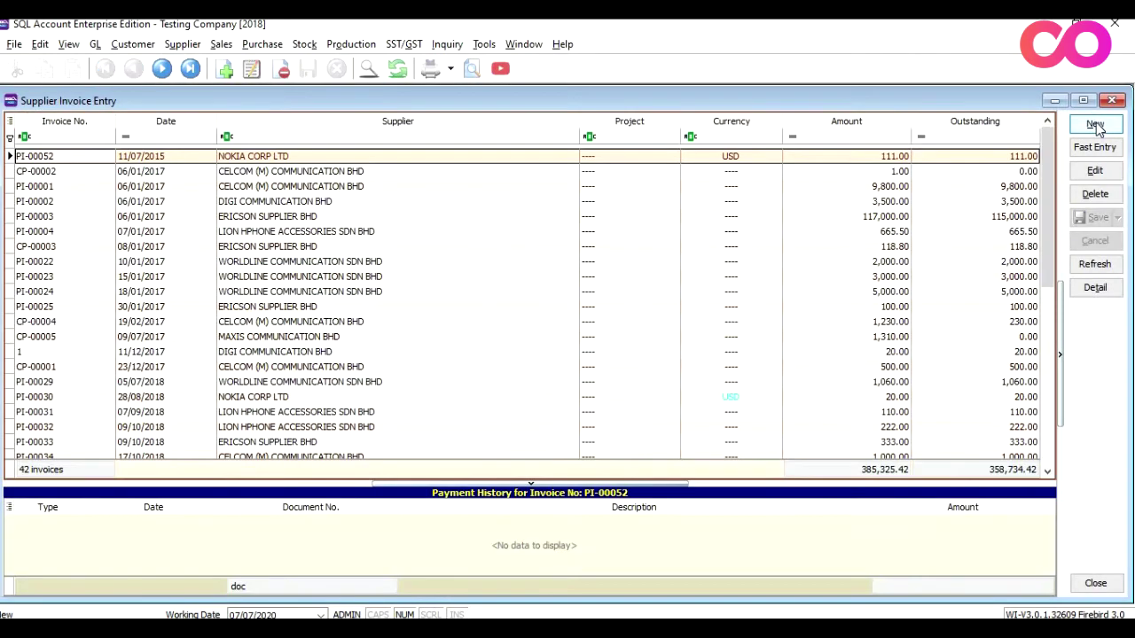
{"action": "left_click", "coordinate": [1096, 126]}
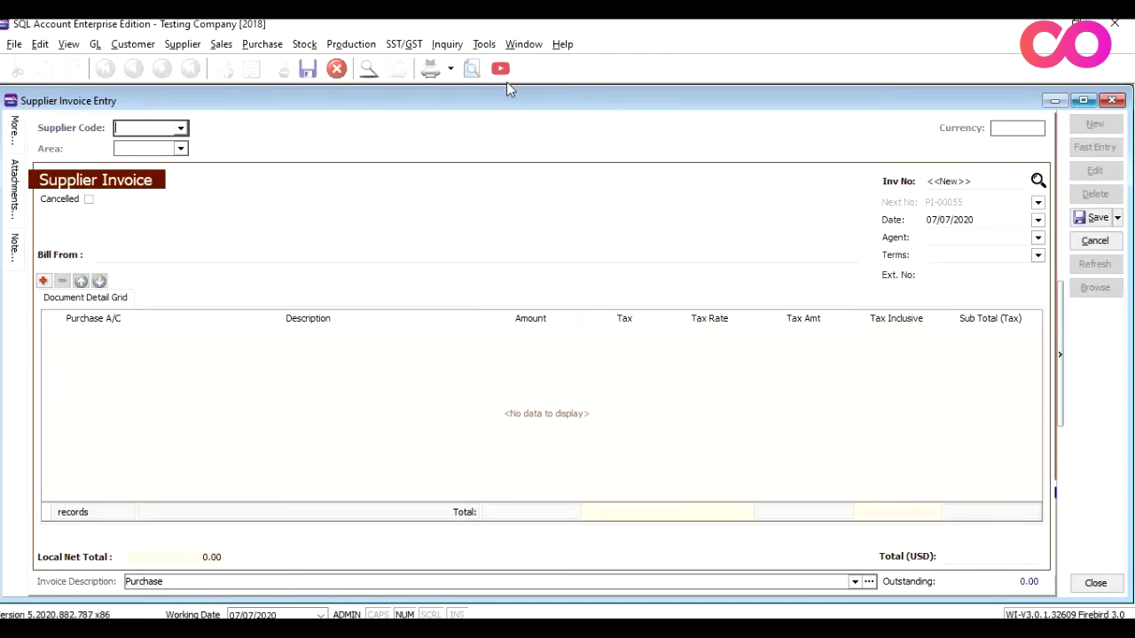
{"action": "left_click", "coordinate": [181, 129]}
{"action": "type", "text": "desa"}
{"action": "key", "text": "Return"}
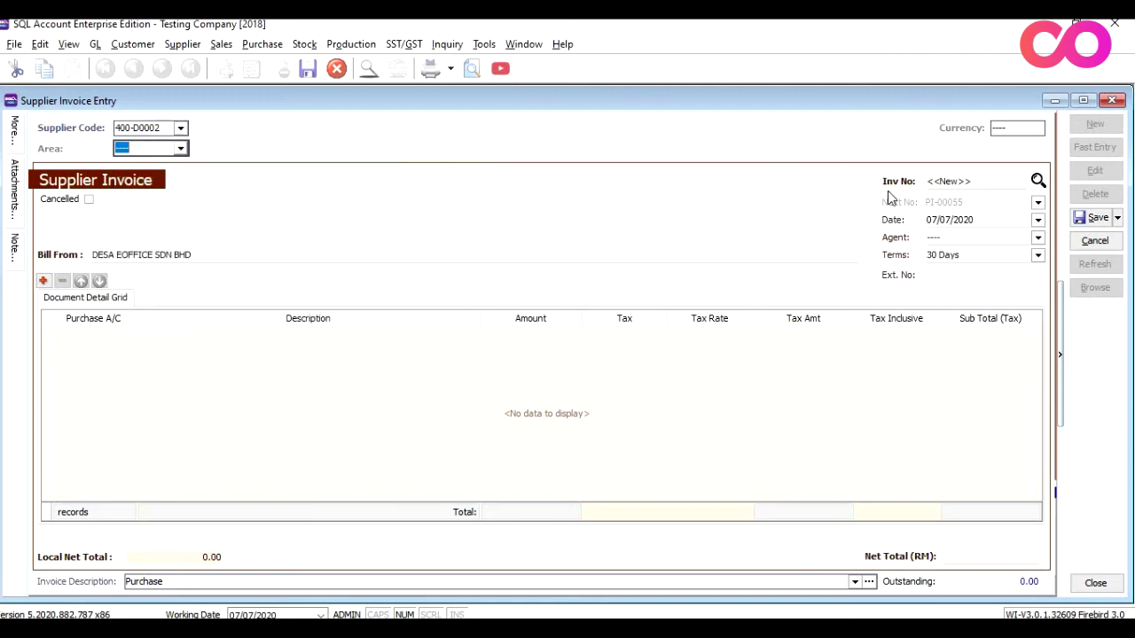
Step: Date the supplier invoice 25/11/2016 and set its description to "Opening Balance"
{"action": "left_click", "coordinate": [1002, 220]}
{"action": "type", "text": "25112016"}
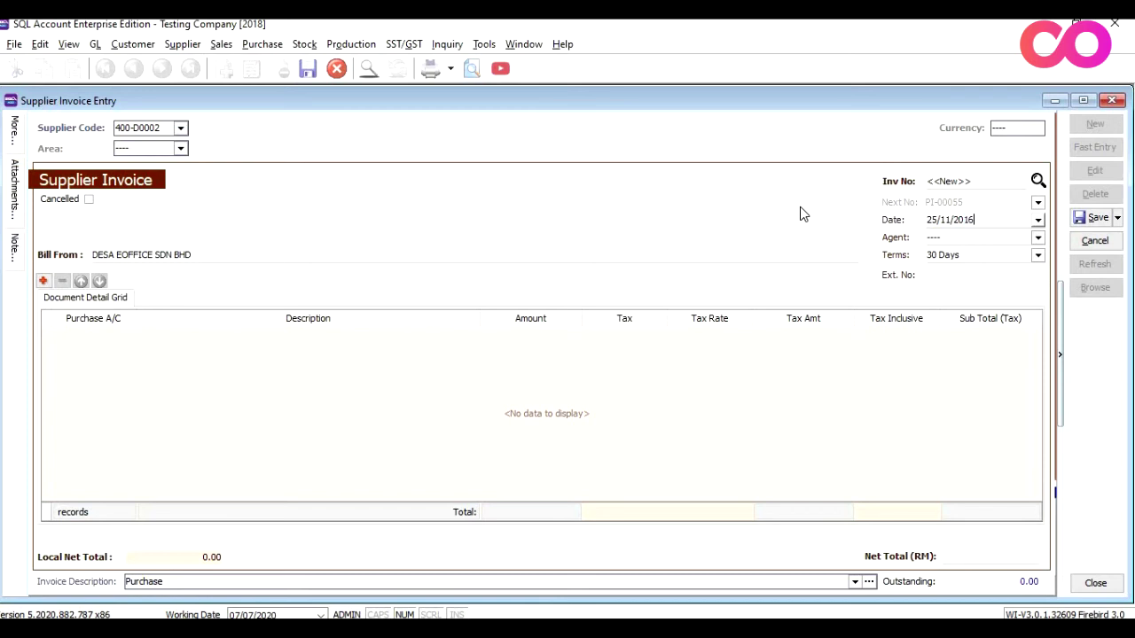
{"action": "key", "text": "Tab"}
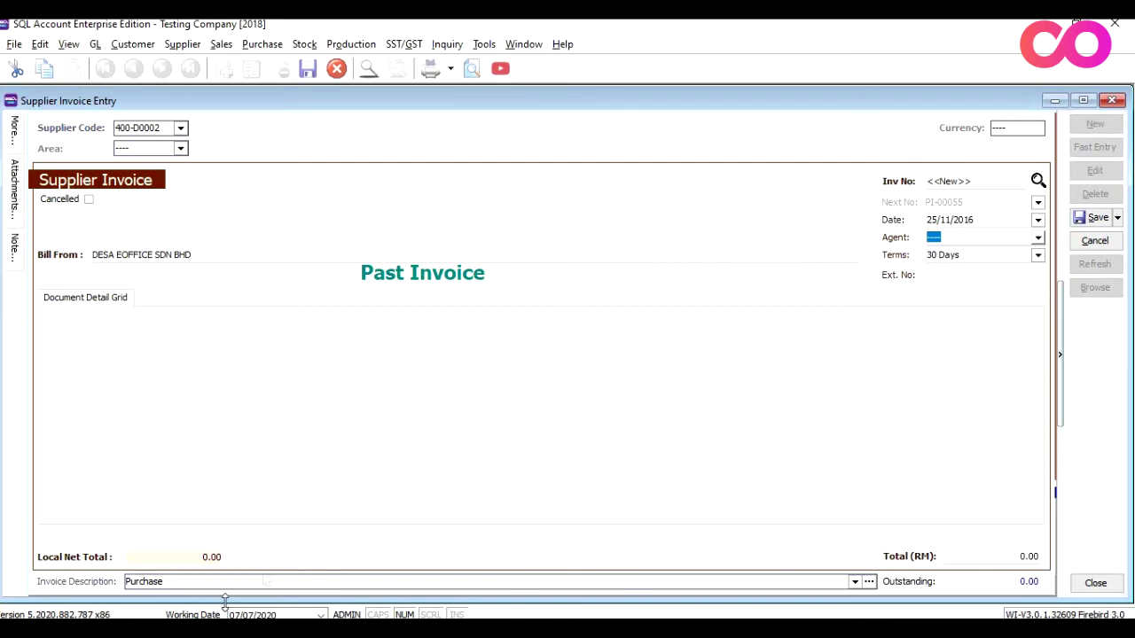
{"action": "left_click_drag", "start_coordinate": [219, 582], "coordinate": [118, 581]}
{"action": "type", "text": "Ope"}
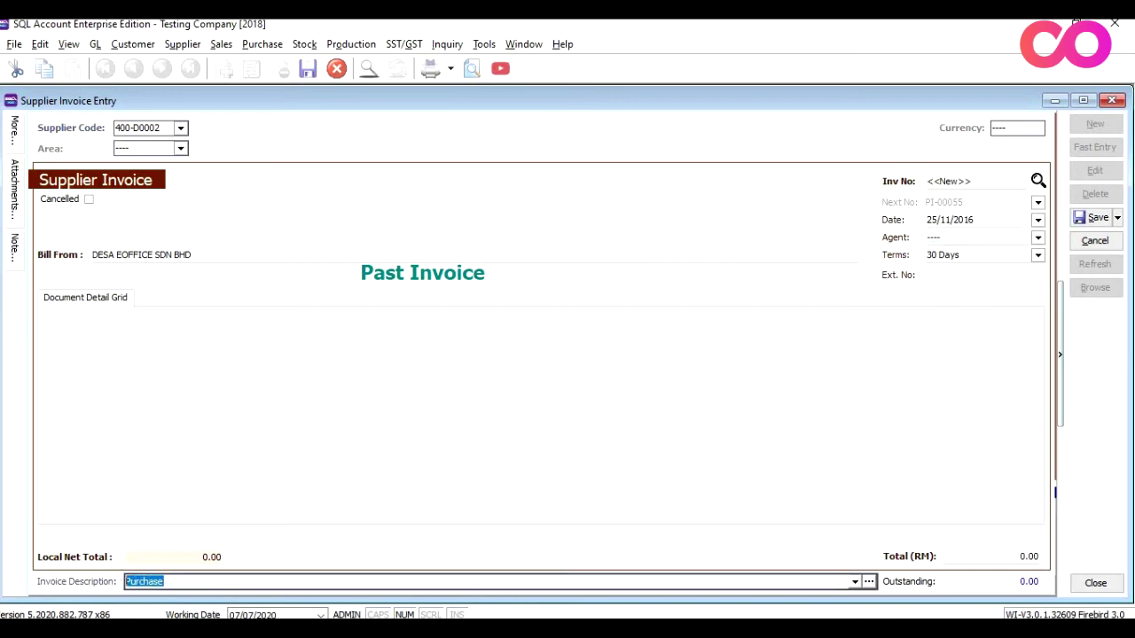
{"action": "type", "text": "ning Balance"}
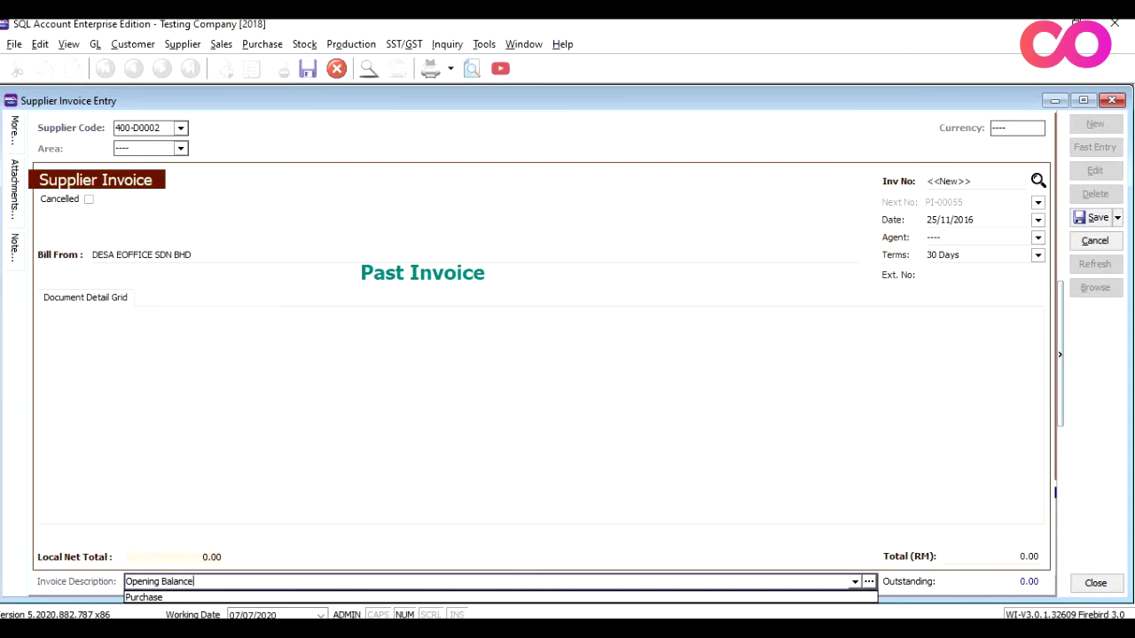
Step: Set the past supplier invoice's total to RM 2,500.00 and save the invoice
{"action": "key", "text": "Tab"}
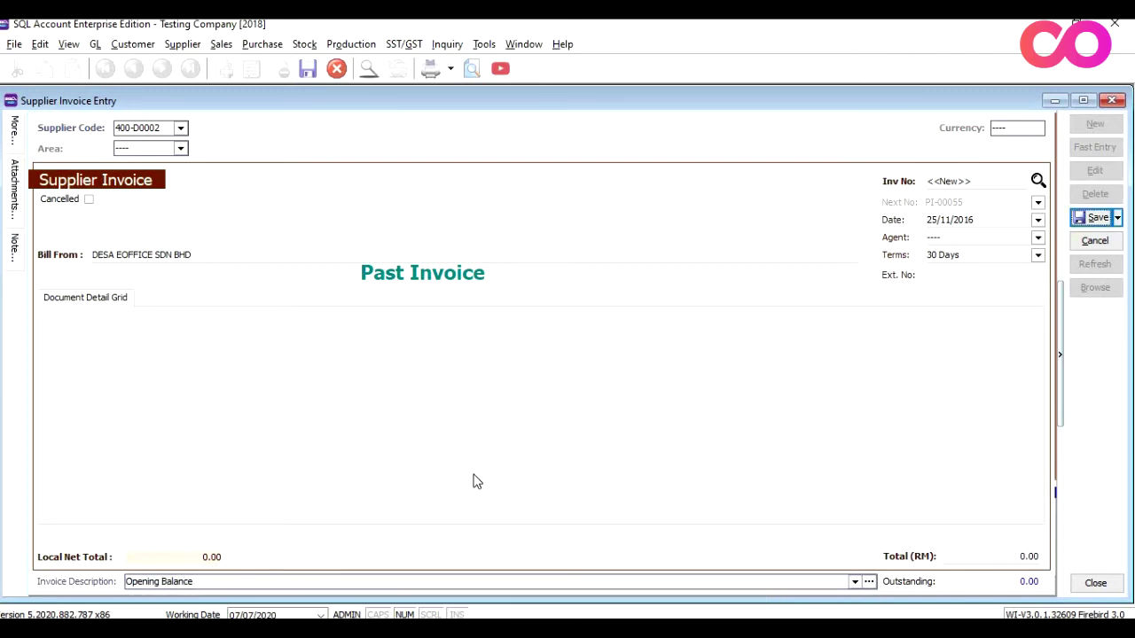
{"action": "left_click", "coordinate": [1009, 555]}
{"action": "type", "text": "25"}
{"action": "key", "text": "Tab"}
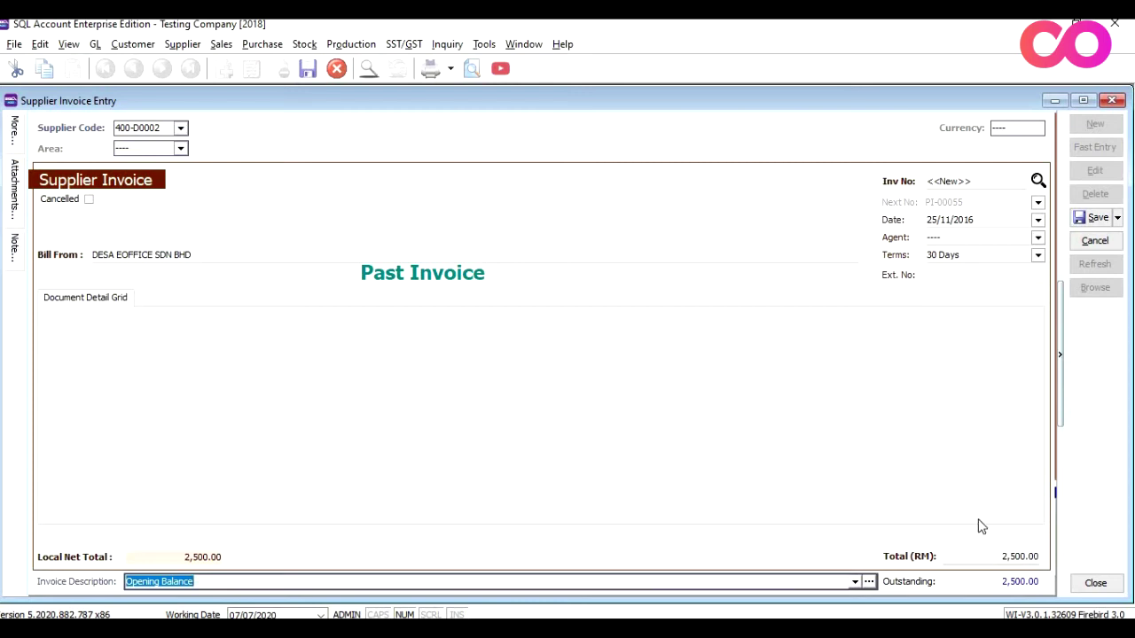
{"action": "left_click", "coordinate": [1096, 217]}
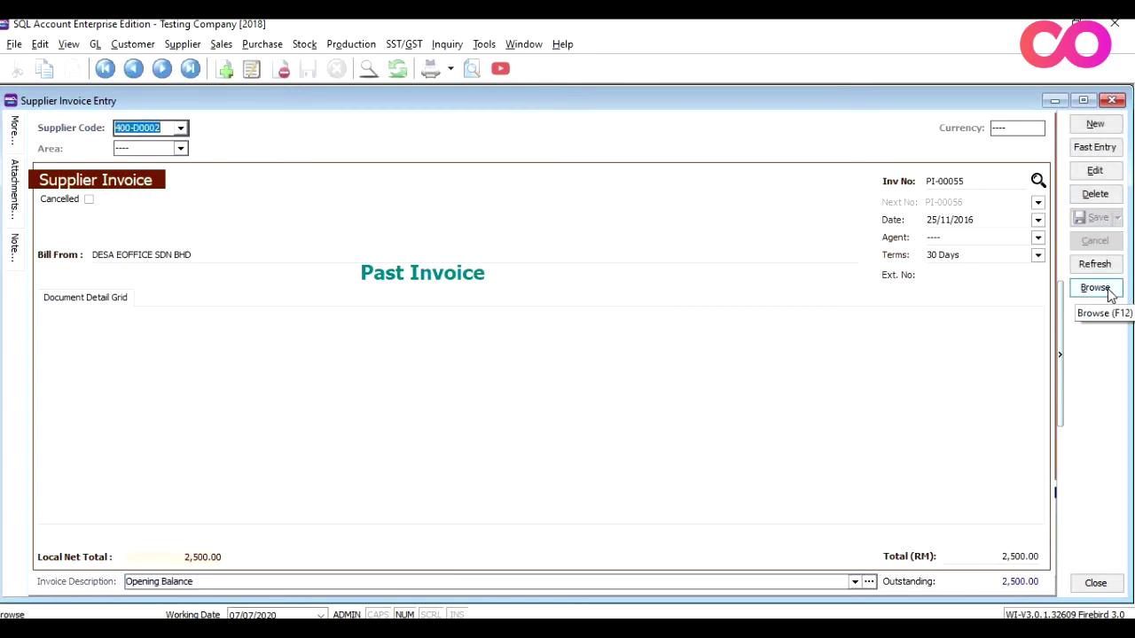
Step: Add the Description column to the supplier invoice list, after Supplier, then close the supplier invoice entry
{"action": "left_click", "coordinate": [1108, 292]}
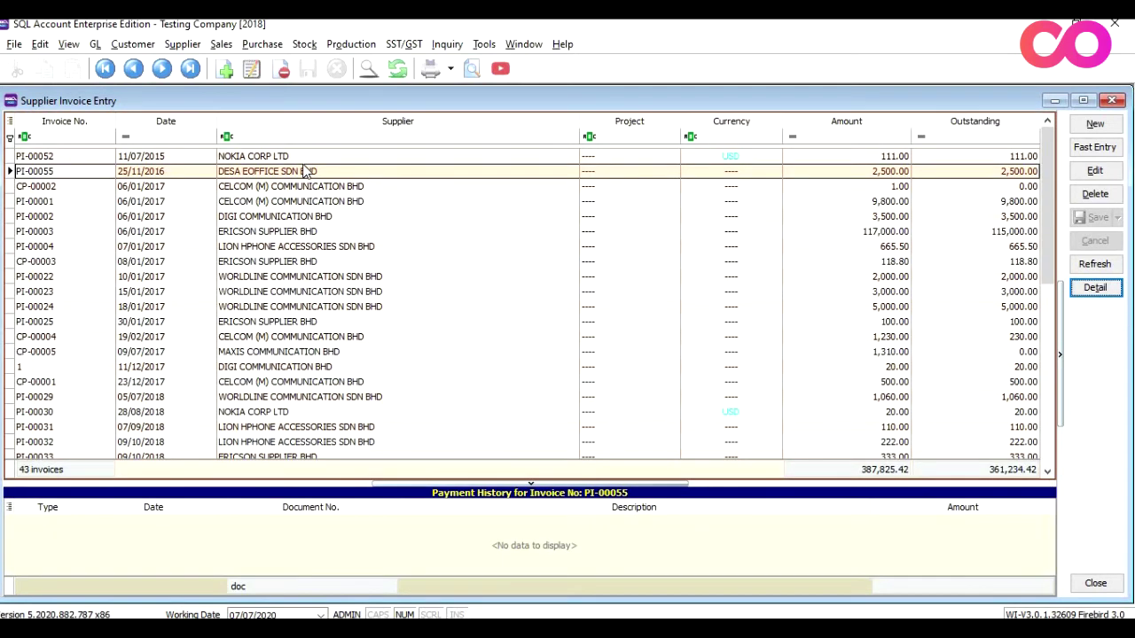
{"action": "right_click", "coordinate": [517, 131]}
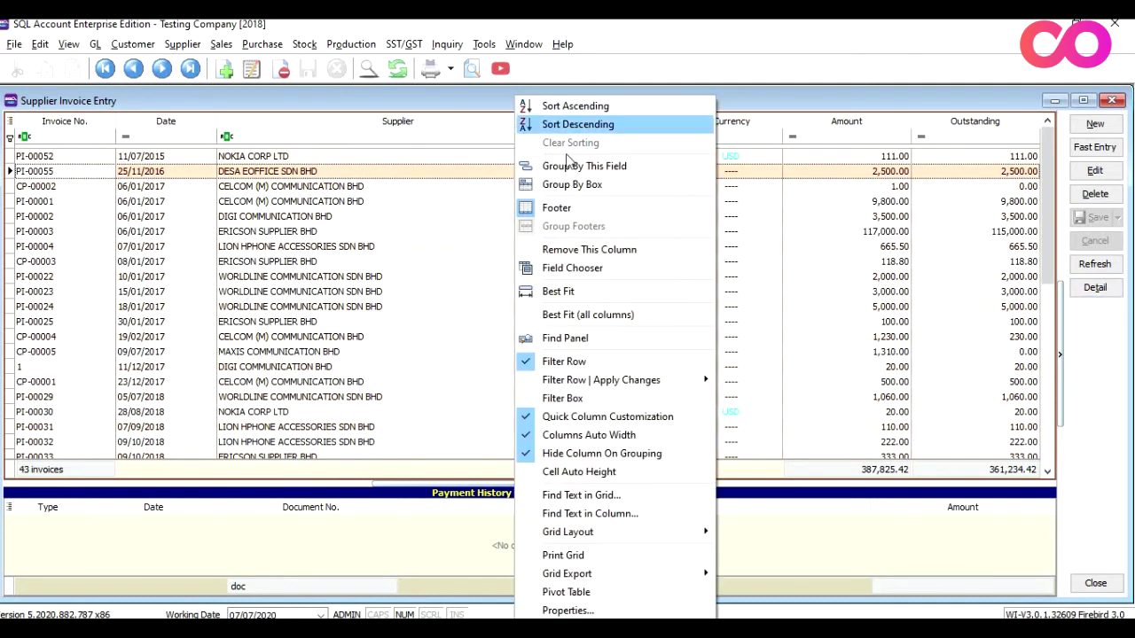
{"action": "left_click", "coordinate": [654, 262]}
{"action": "left_click_drag", "start_coordinate": [1009, 365], "coordinate": [582, 132]}
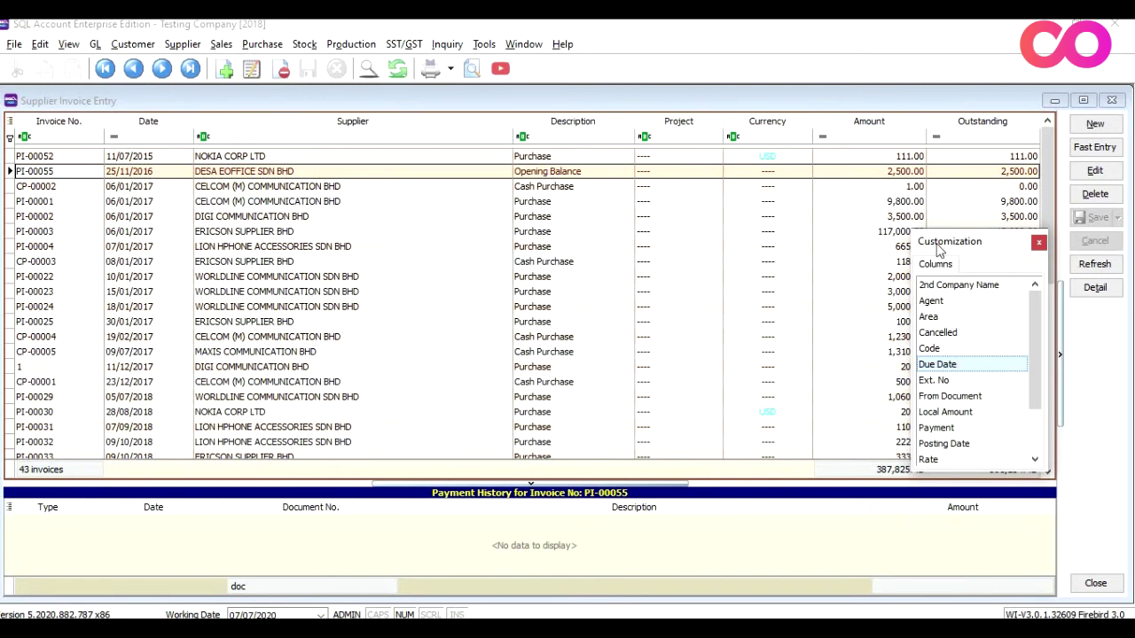
{"action": "left_click", "coordinate": [1039, 243]}
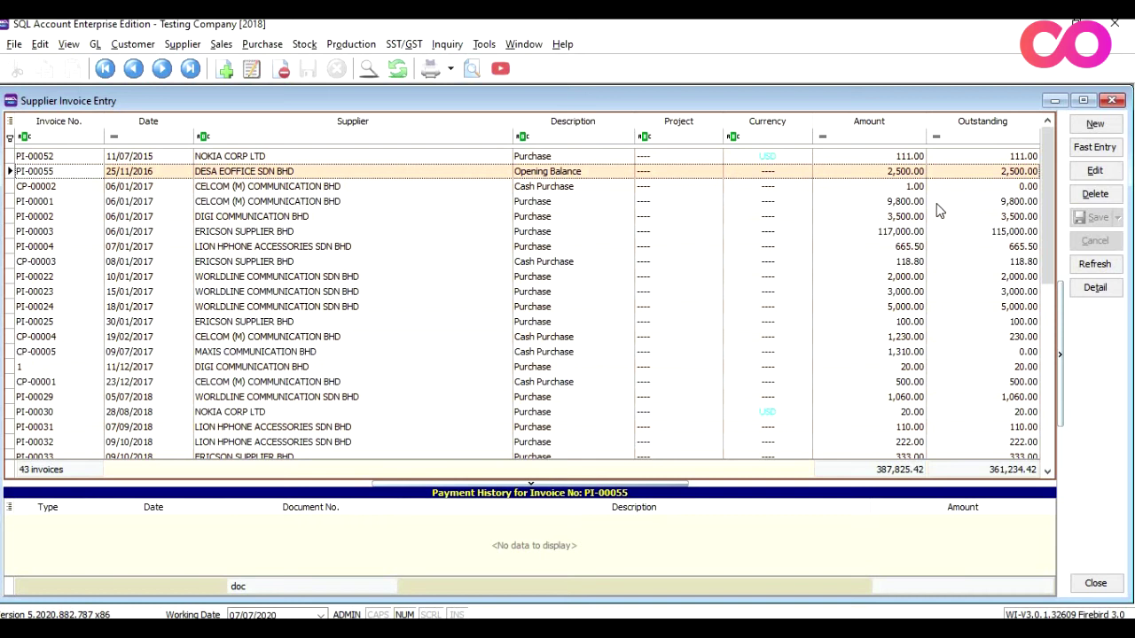
{"action": "left_click", "coordinate": [1114, 101]}
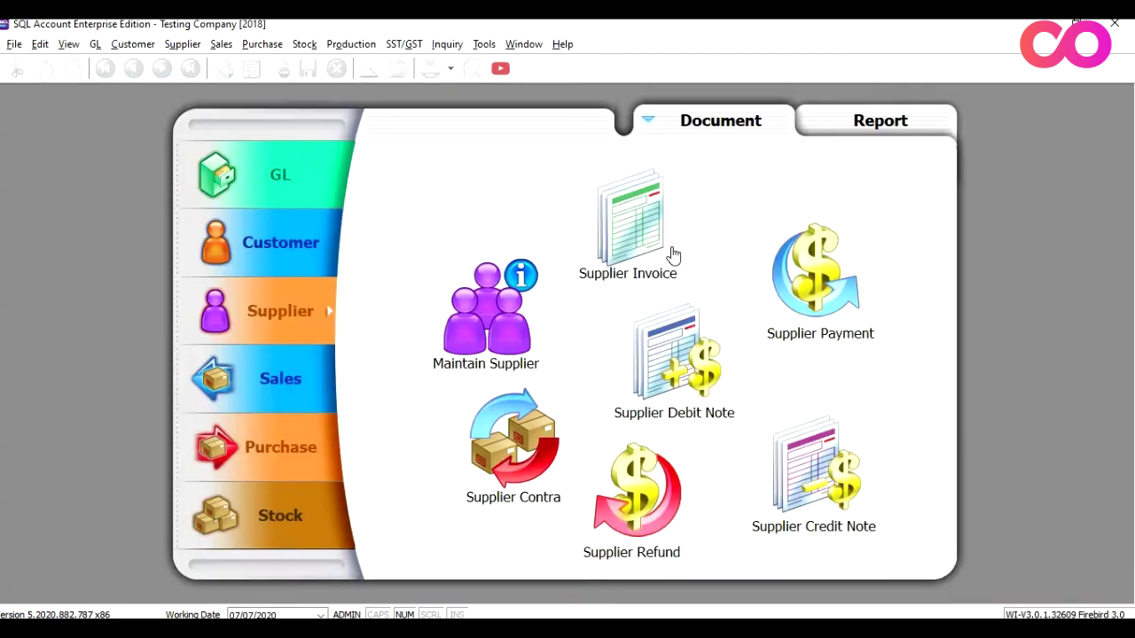
Step: Open the stock item P0001 Baking Powder for editing in Maintain Stock Item
{"action": "left_click", "coordinate": [327, 517]}
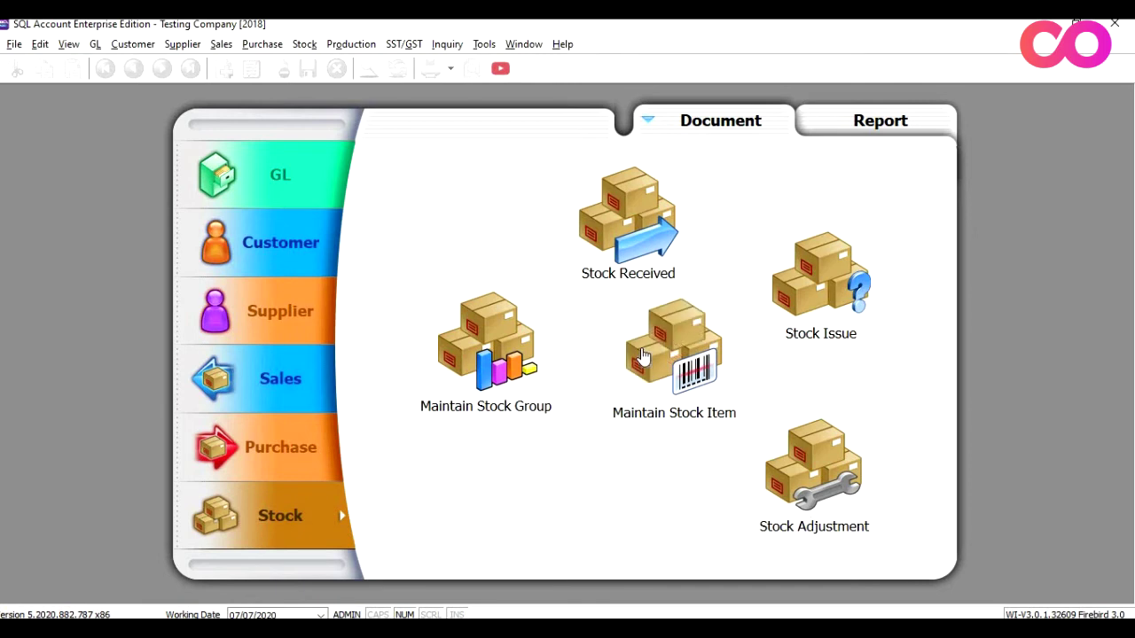
{"action": "left_click", "coordinate": [643, 355]}
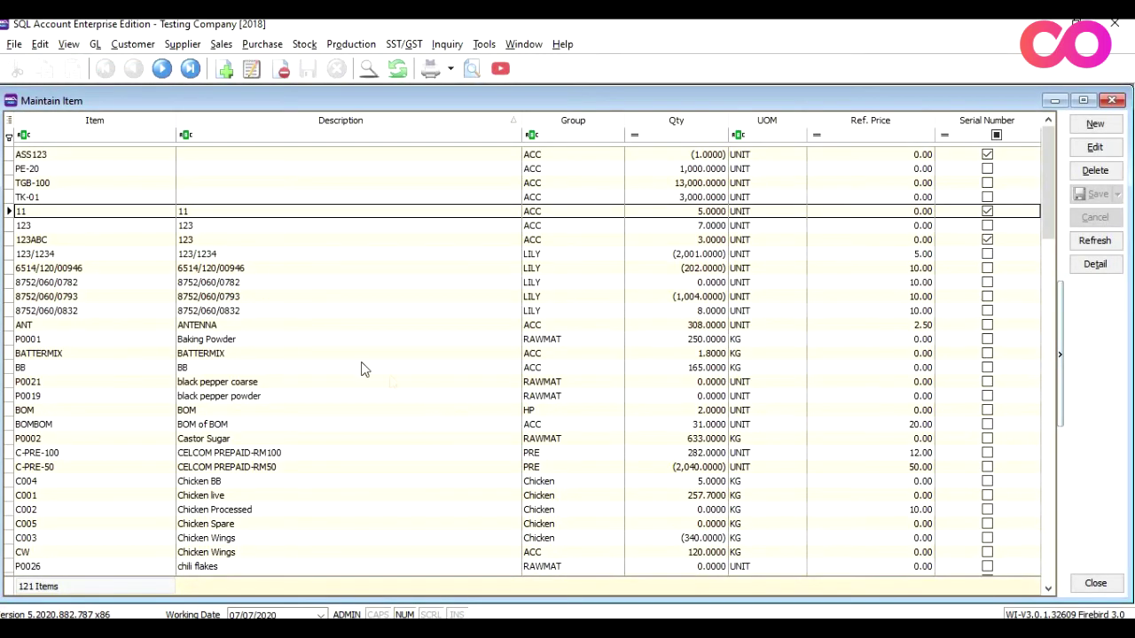
{"action": "scroll", "coordinate": [379, 395], "scroll_direction": "down", "scroll_amount": 3}
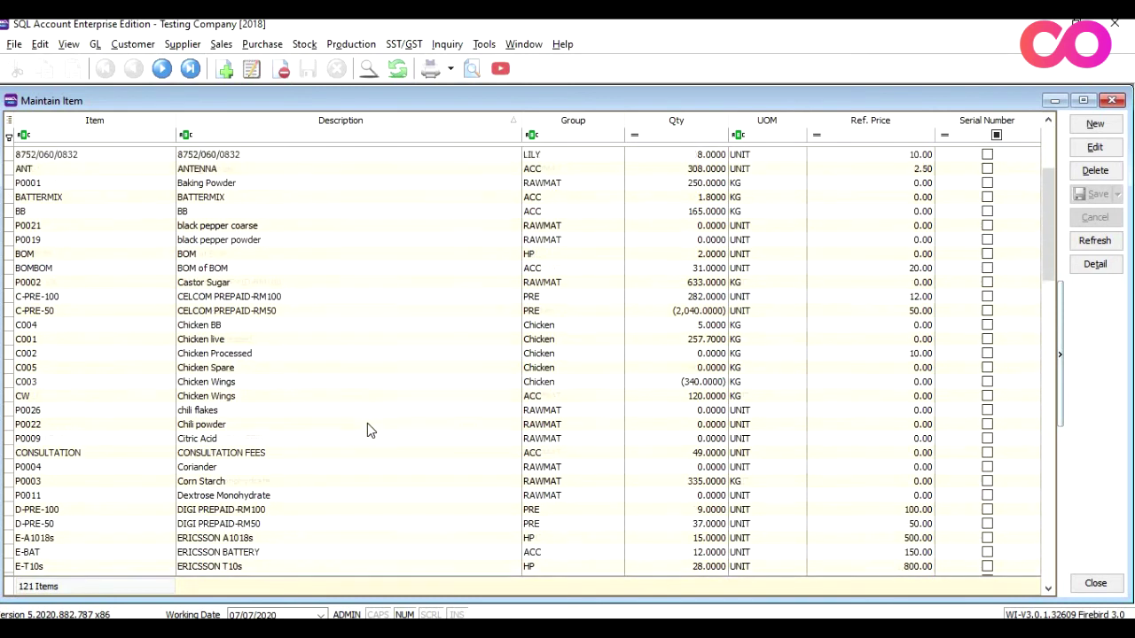
{"action": "scroll", "coordinate": [368, 423], "scroll_direction": "up", "scroll_amount": 4}
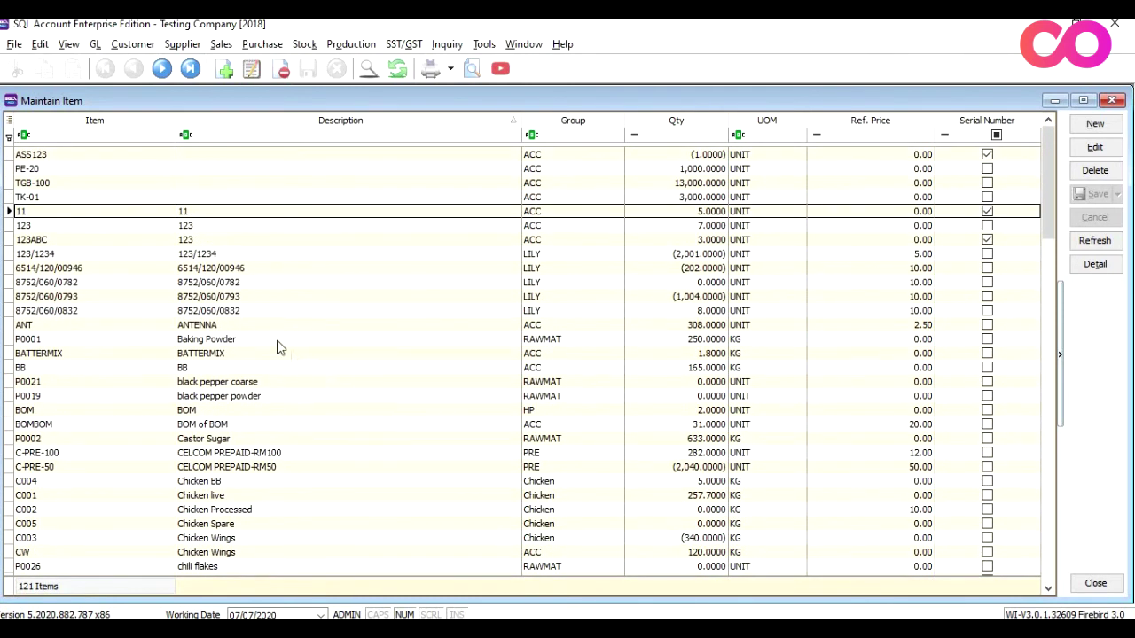
{"action": "left_click", "coordinate": [230, 342]}
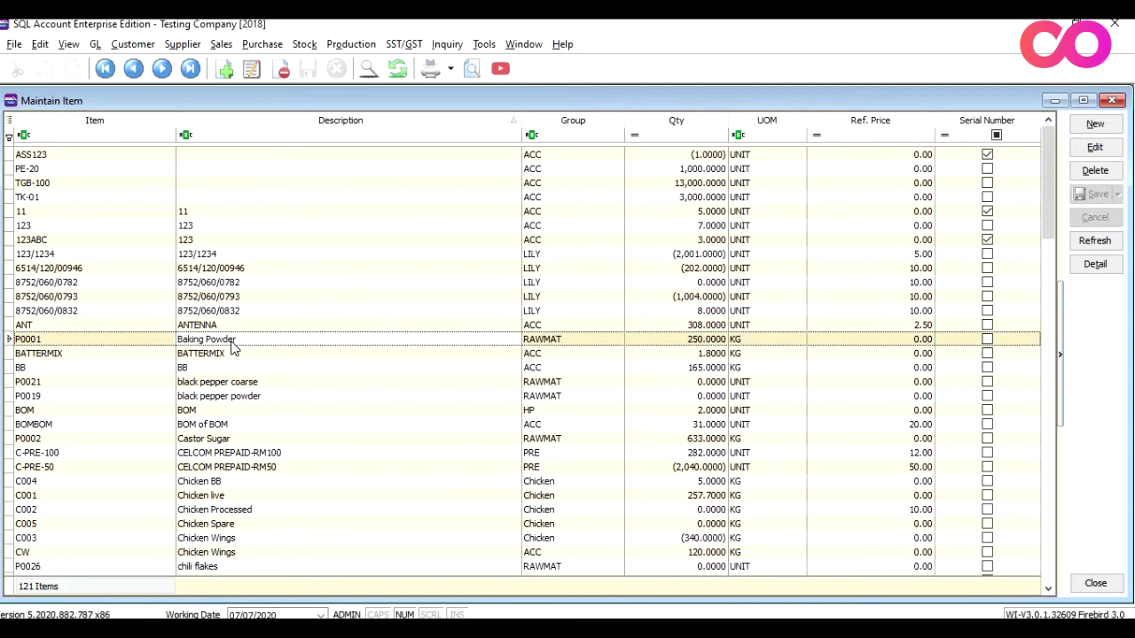
{"action": "left_click", "coordinate": [1095, 147]}
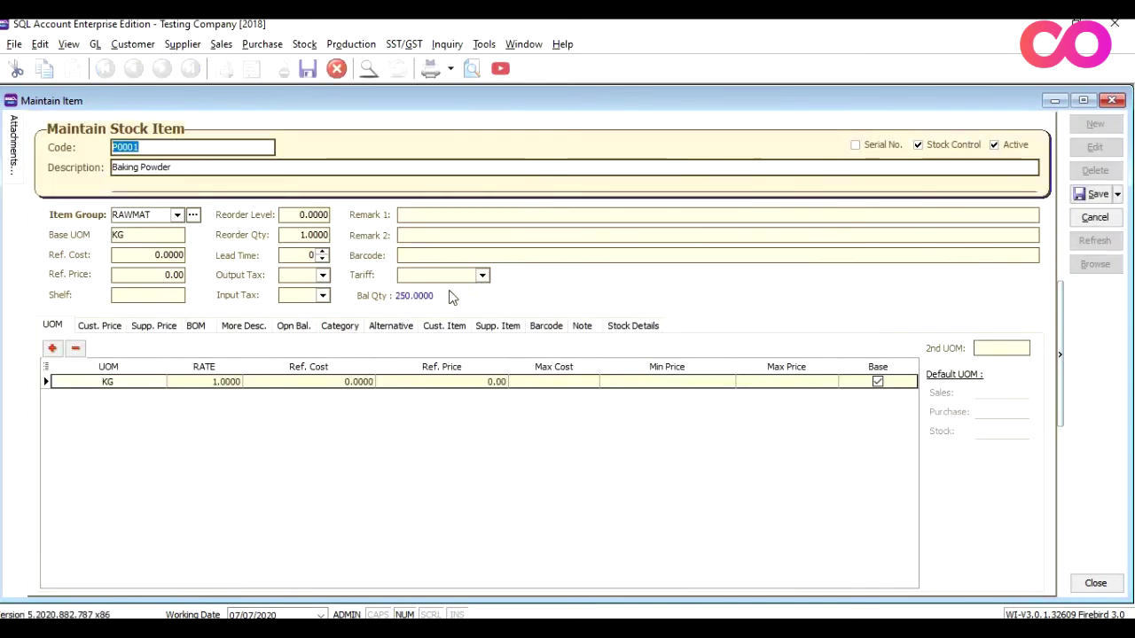
Step: Add an opening balance row to the Baking Powder item for the default location, with cost 20 and quantity 100
{"action": "left_click", "coordinate": [293, 326]}
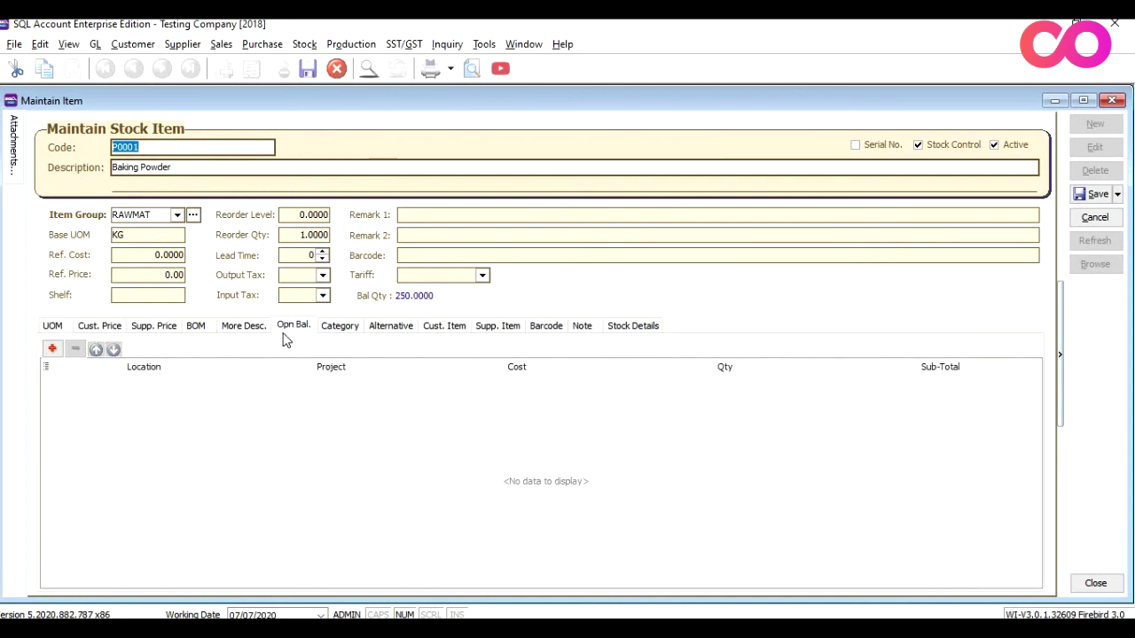
{"action": "left_click", "coordinate": [53, 350]}
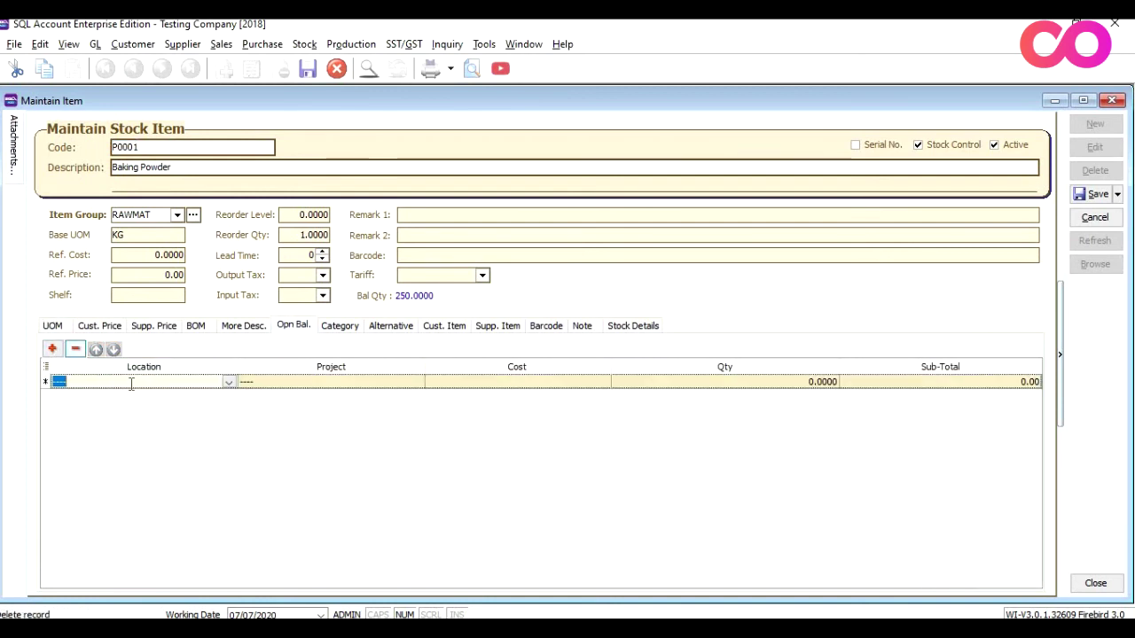
{"action": "left_click", "coordinate": [229, 383]}
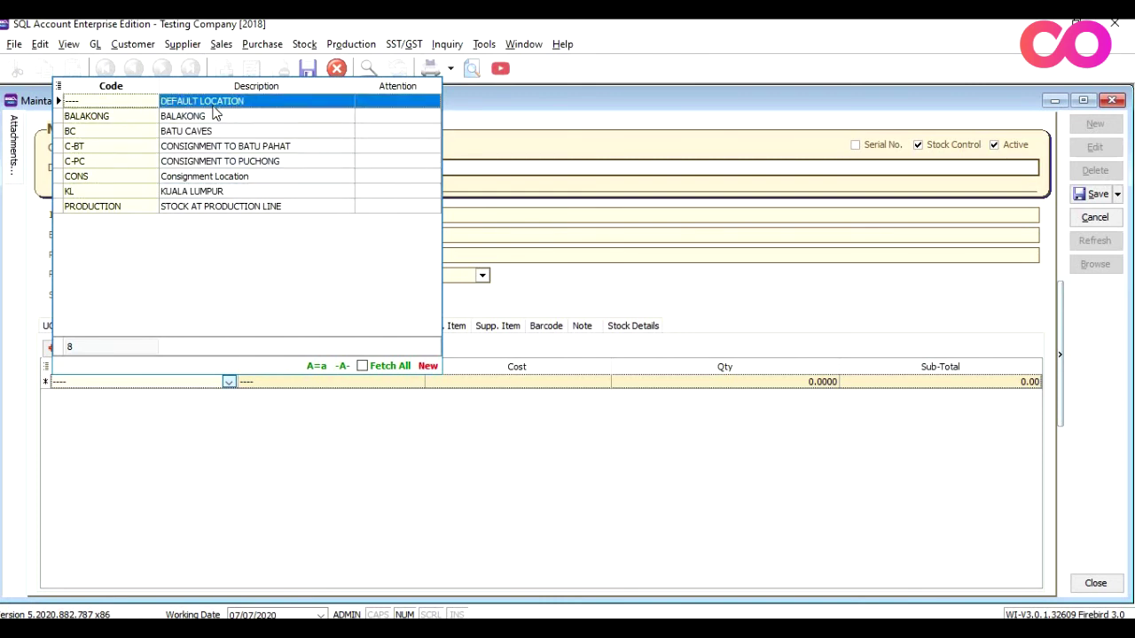
{"action": "left_click", "coordinate": [216, 104]}
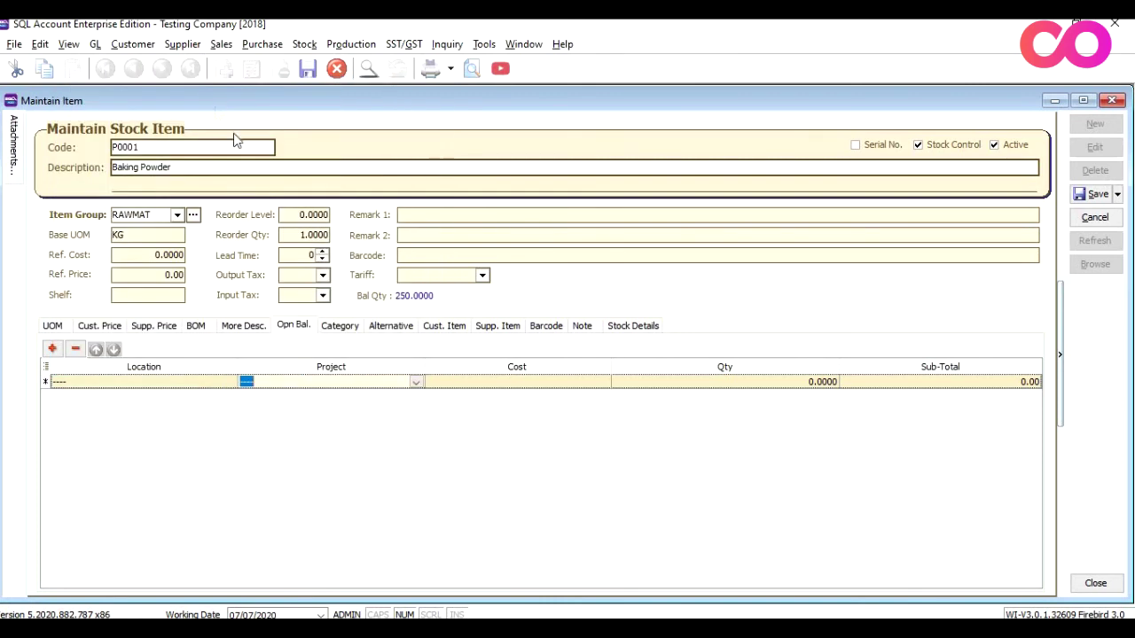
{"action": "left_click", "coordinate": [544, 381]}
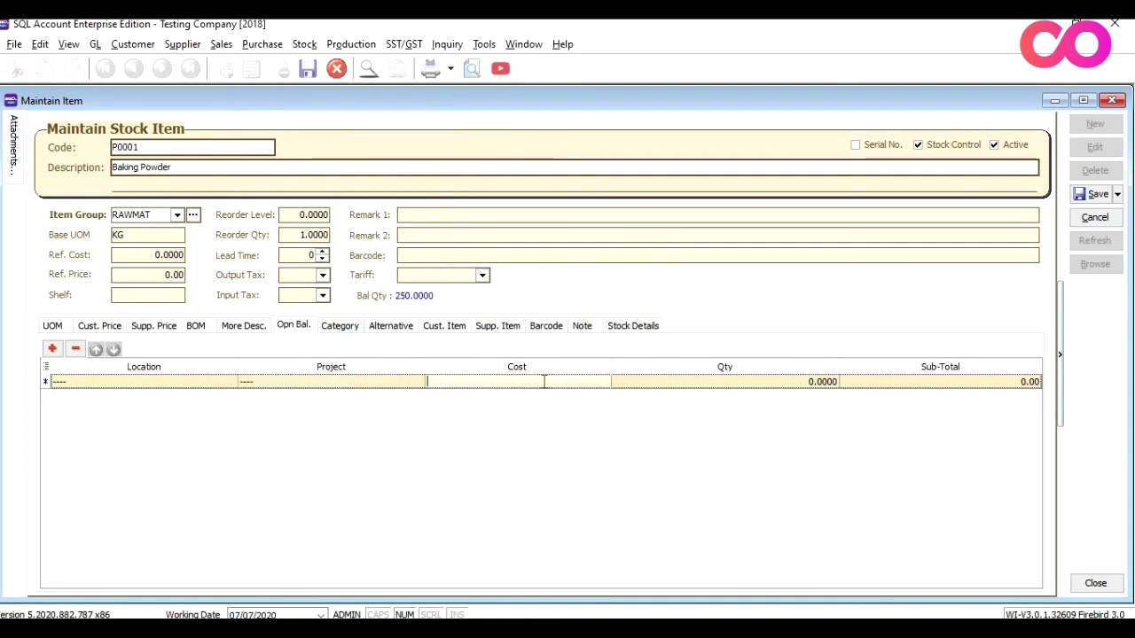
{"action": "type", "text": "20"}
{"action": "key", "text": "Tab"}
{"action": "type", "text": "100"}
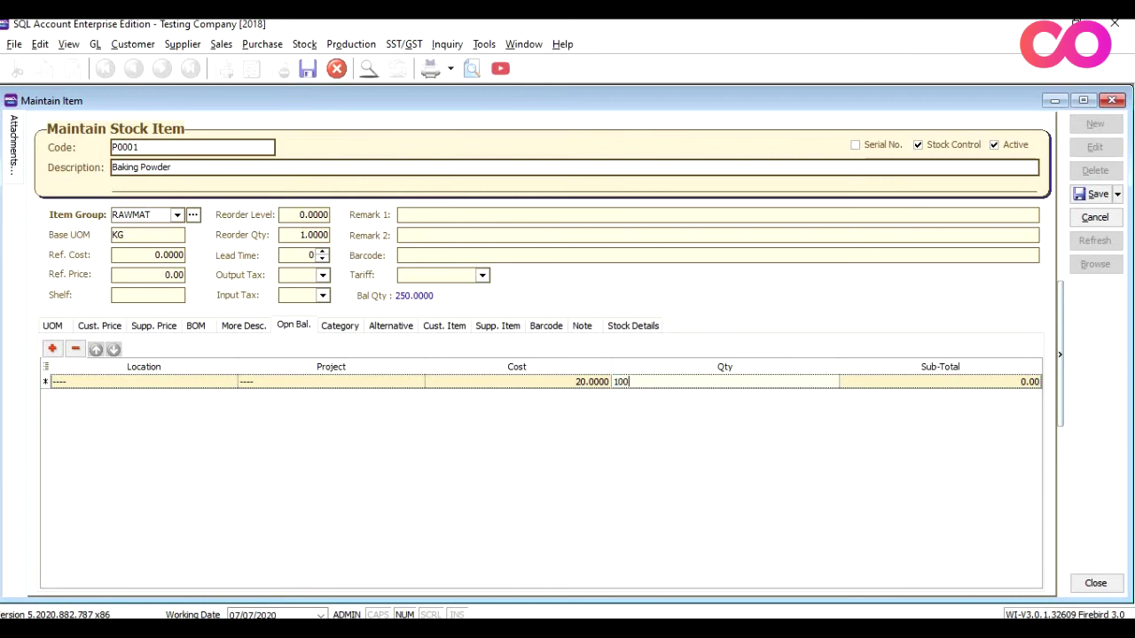
{"action": "key", "text": "Tab"}
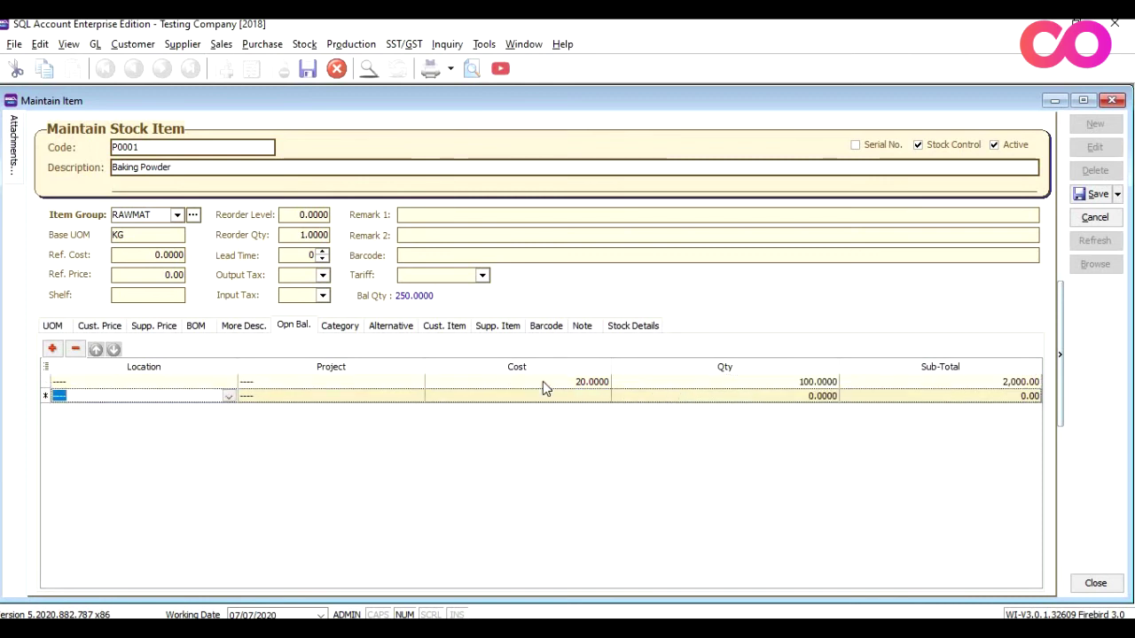
Step: Add an opening balance row for location BALAKONG with cost 20 and quantity 250, then save and close the stock item
{"action": "left_click", "coordinate": [228, 396]}
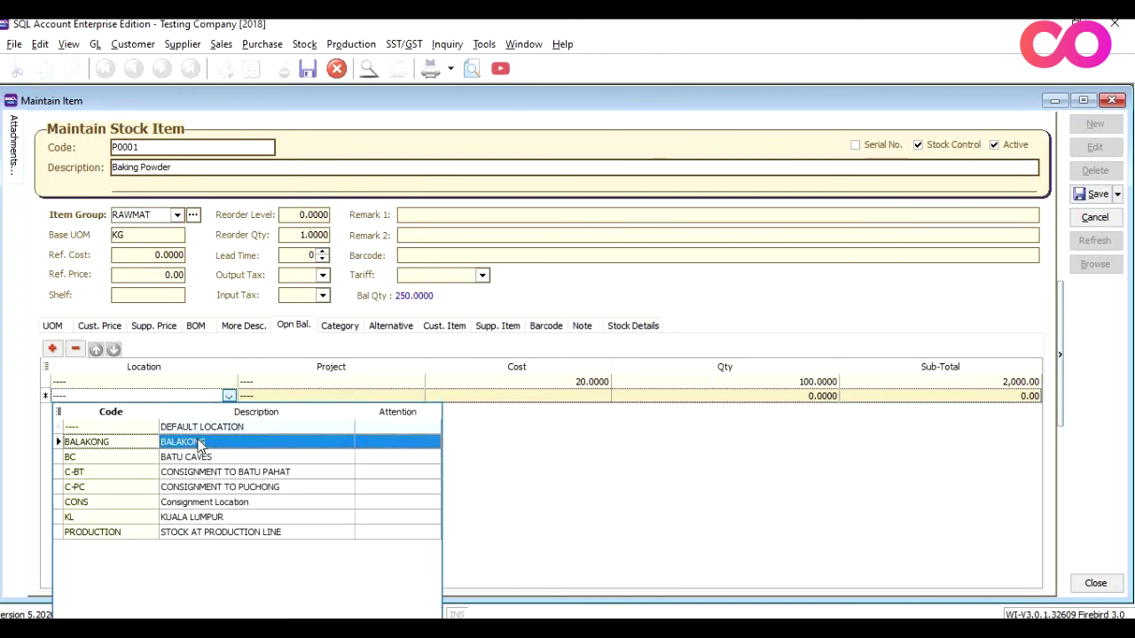
{"action": "left_click", "coordinate": [191, 441]}
{"action": "left_click", "coordinate": [462, 395]}
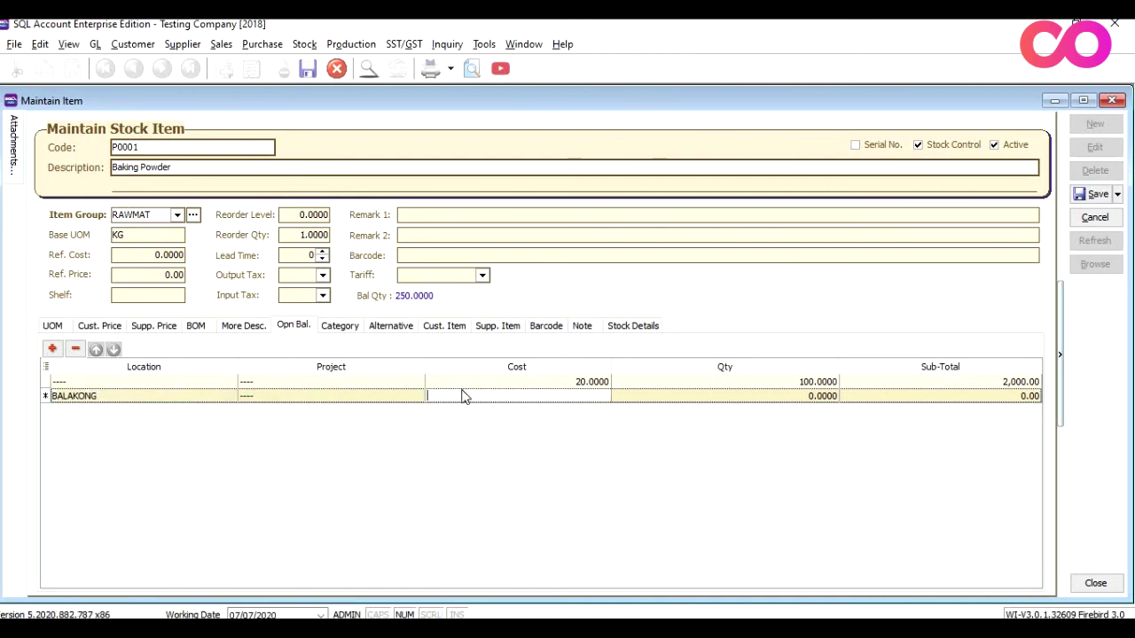
{"action": "type", "text": "20"}
{"action": "key", "text": "Tab"}
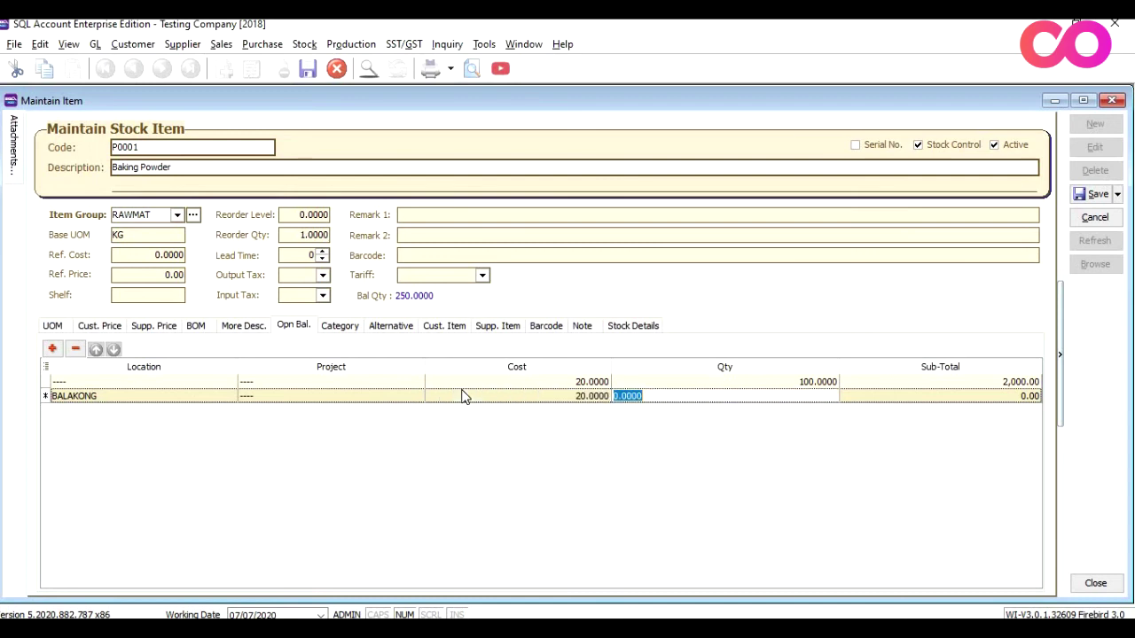
{"action": "type", "text": "250"}
{"action": "key", "text": "Down"}
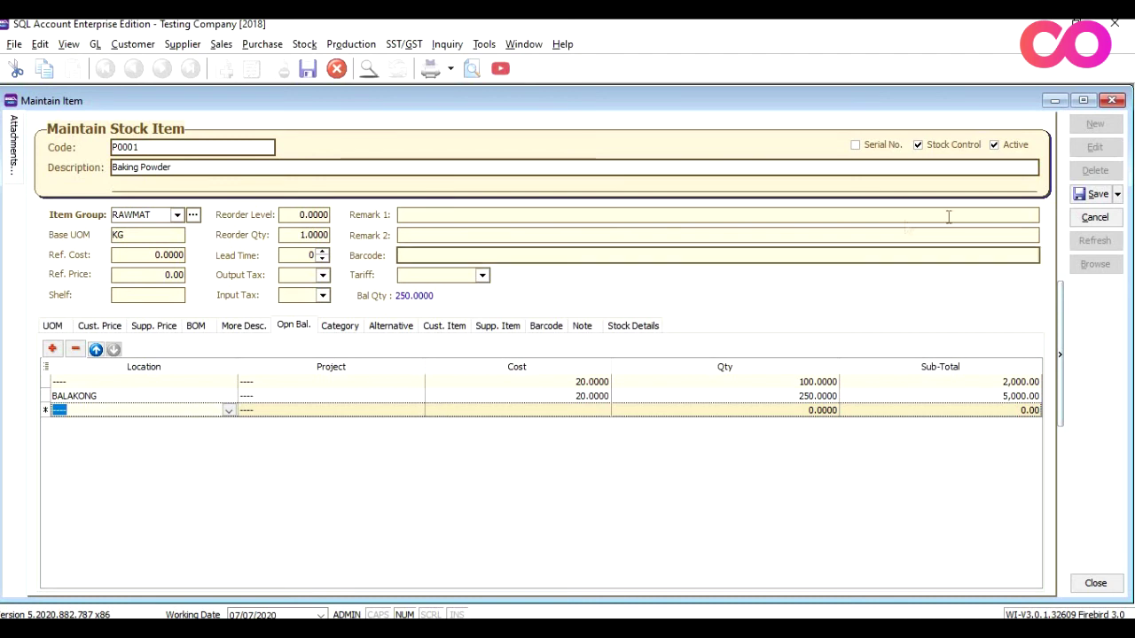
{"action": "left_click", "coordinate": [1088, 197]}
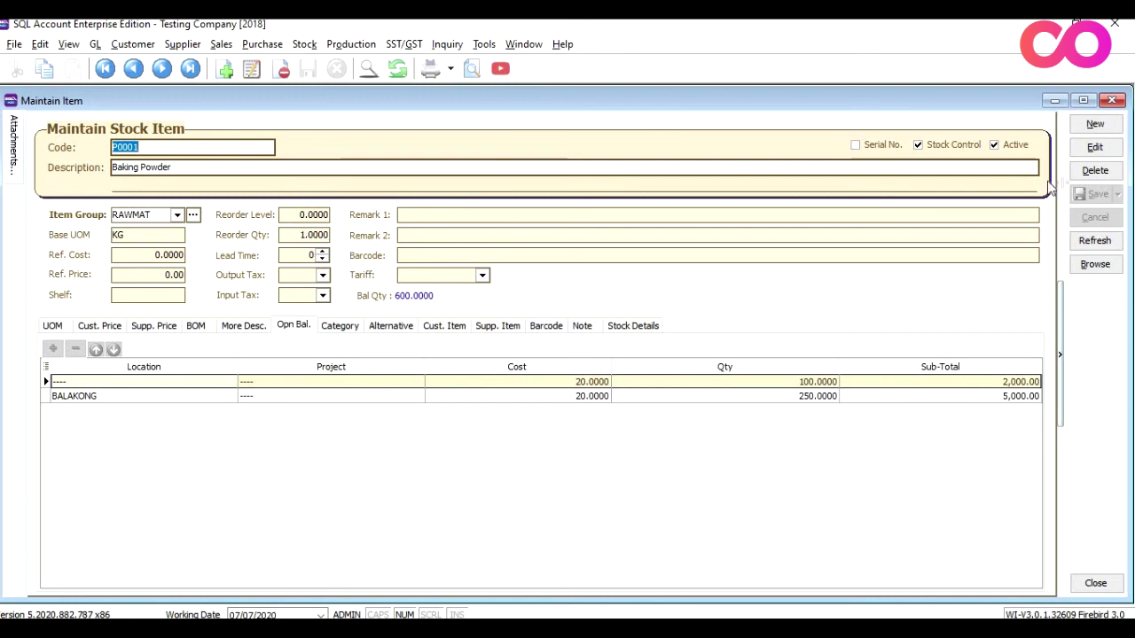
{"action": "left_click", "coordinate": [1113, 101]}
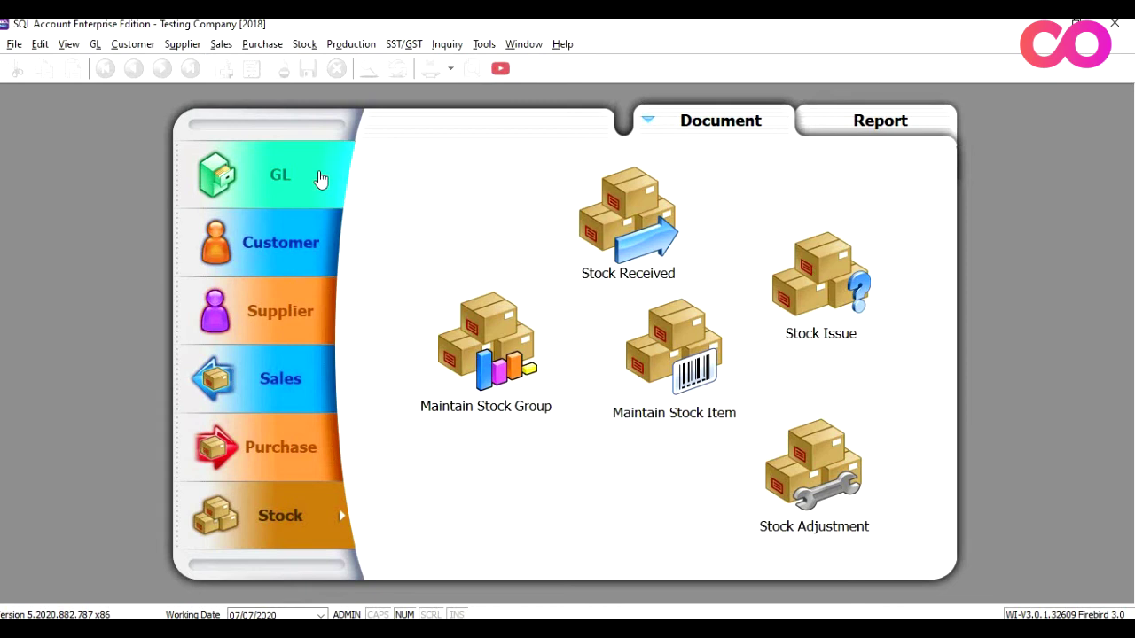
Step: Start a new bank reconciliation in GL and maximise its window
{"action": "left_click", "coordinate": [322, 181]}
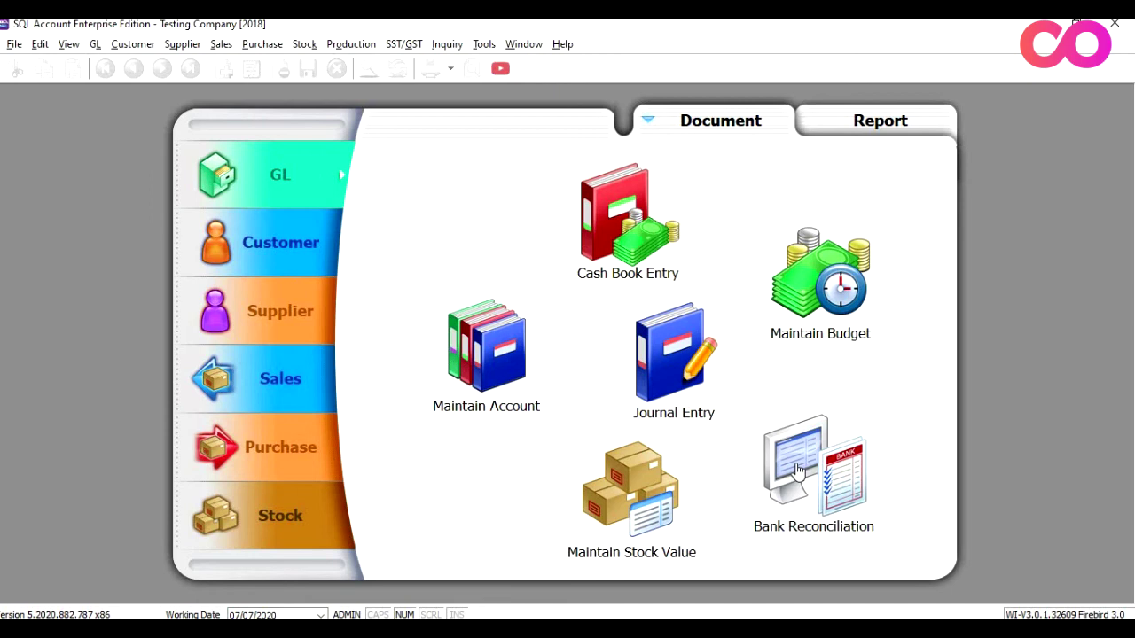
{"action": "left_click", "coordinate": [797, 470]}
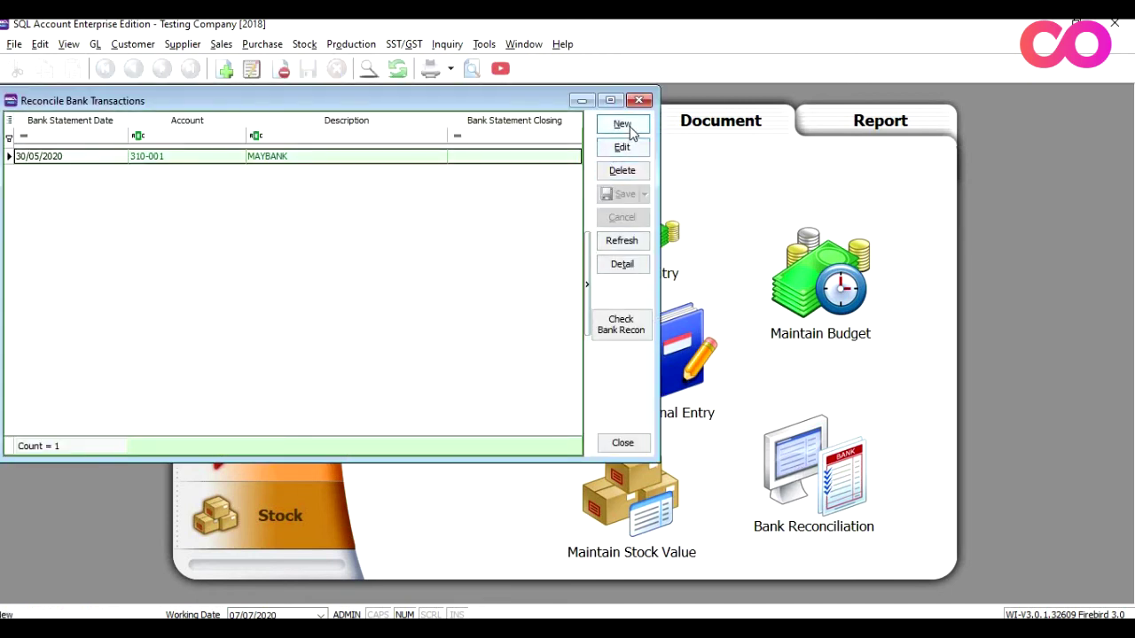
{"action": "left_click", "coordinate": [623, 125]}
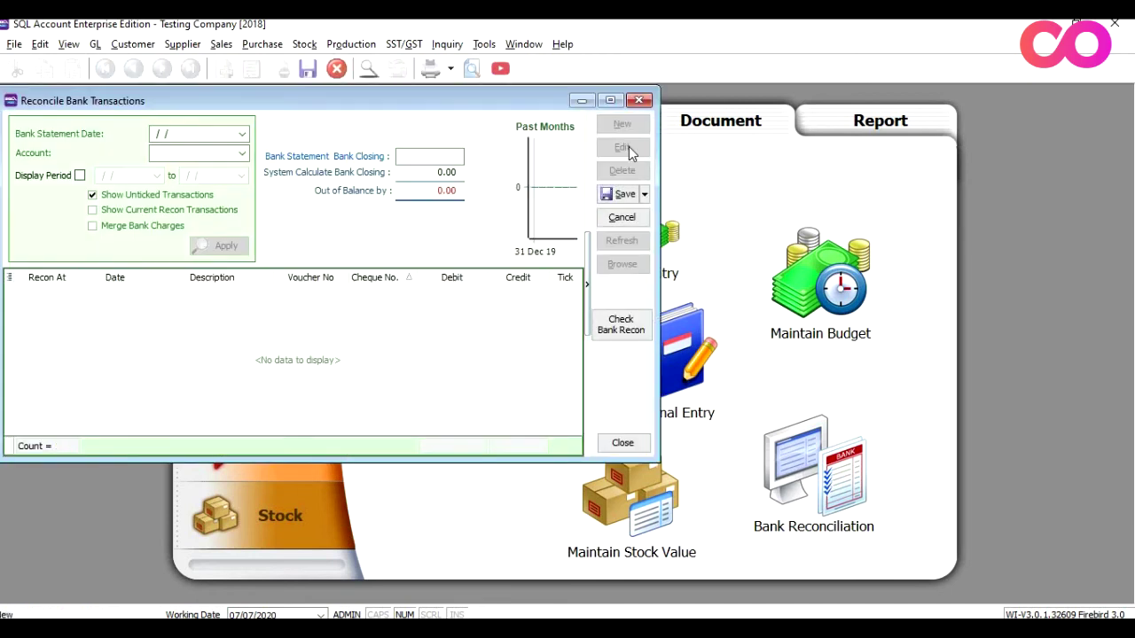
{"action": "left_click", "coordinate": [613, 101]}
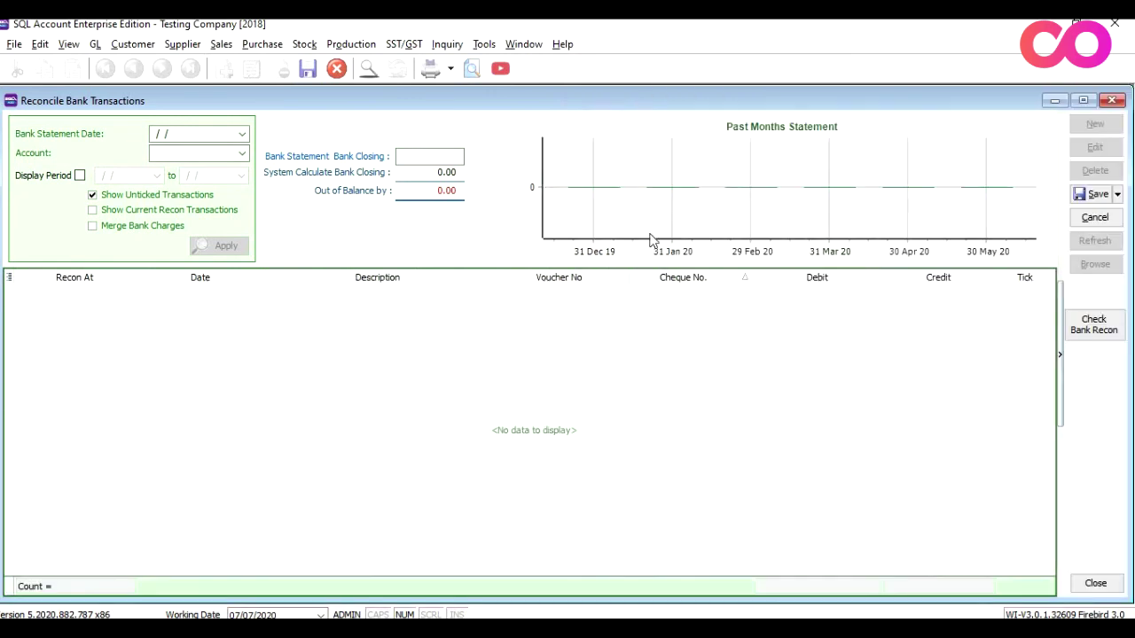
Step: Open Opening Bank Reconciliation from the bank reconciliation window and start a new entry for the MAYBANK account
{"action": "right_click", "coordinate": [417, 239]}
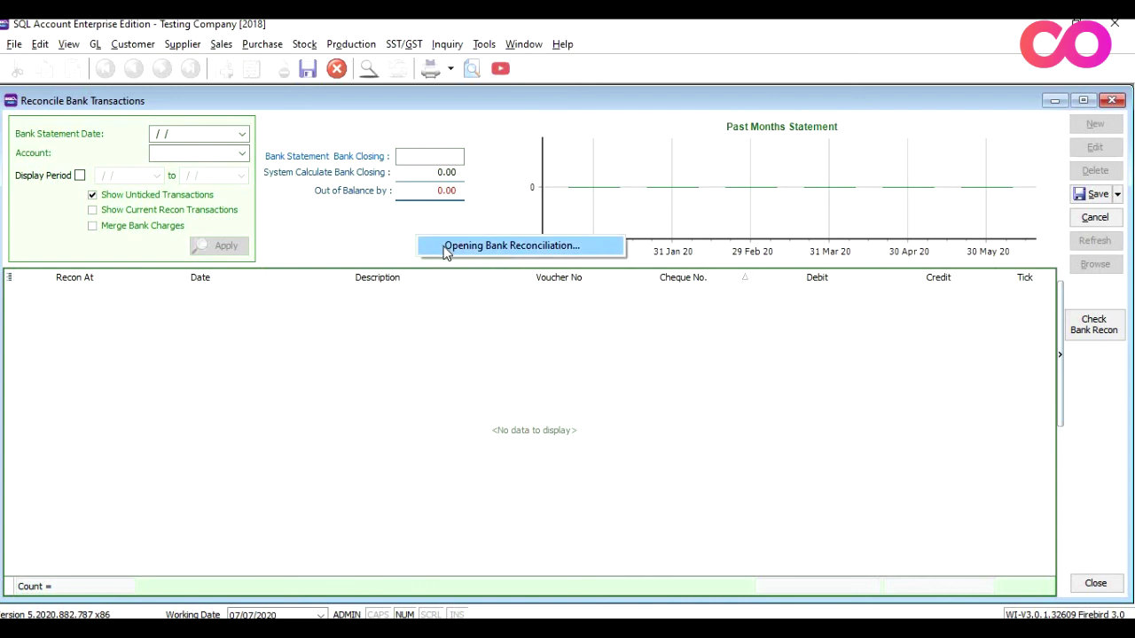
{"action": "left_click", "coordinate": [447, 248]}
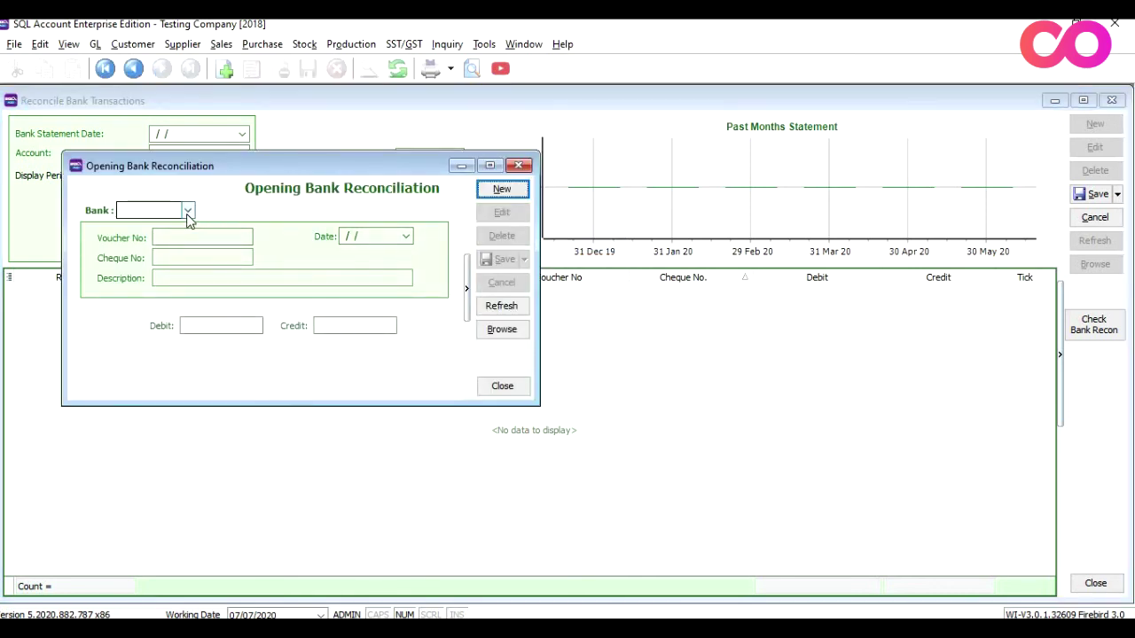
{"action": "left_click", "coordinate": [487, 188]}
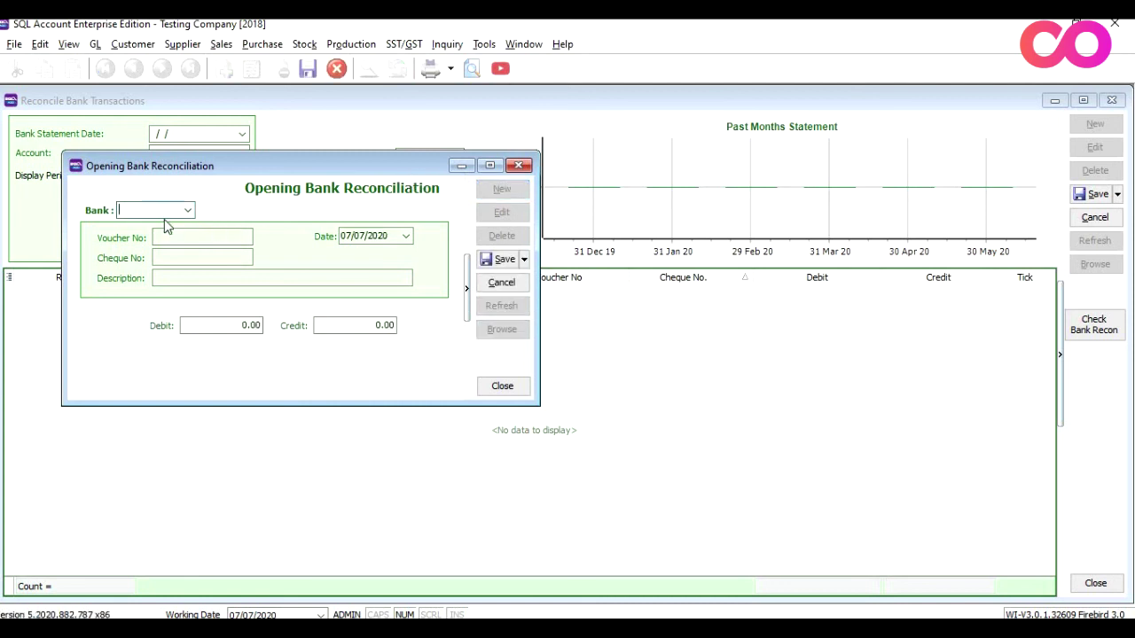
{"action": "left_click", "coordinate": [189, 212]}
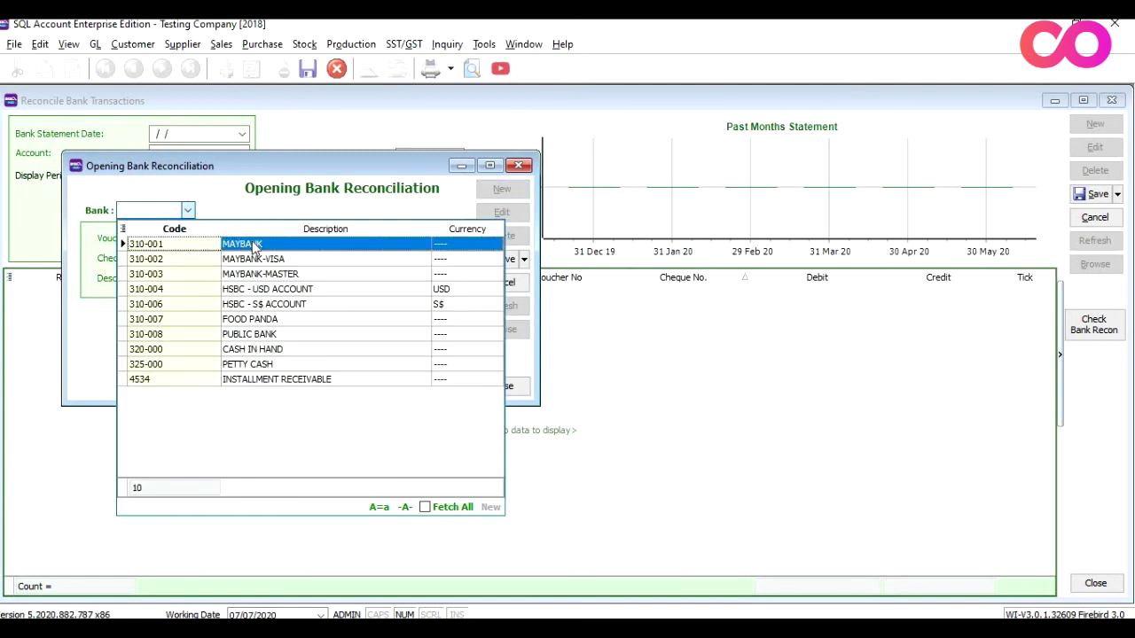
{"action": "left_click", "coordinate": [254, 245]}
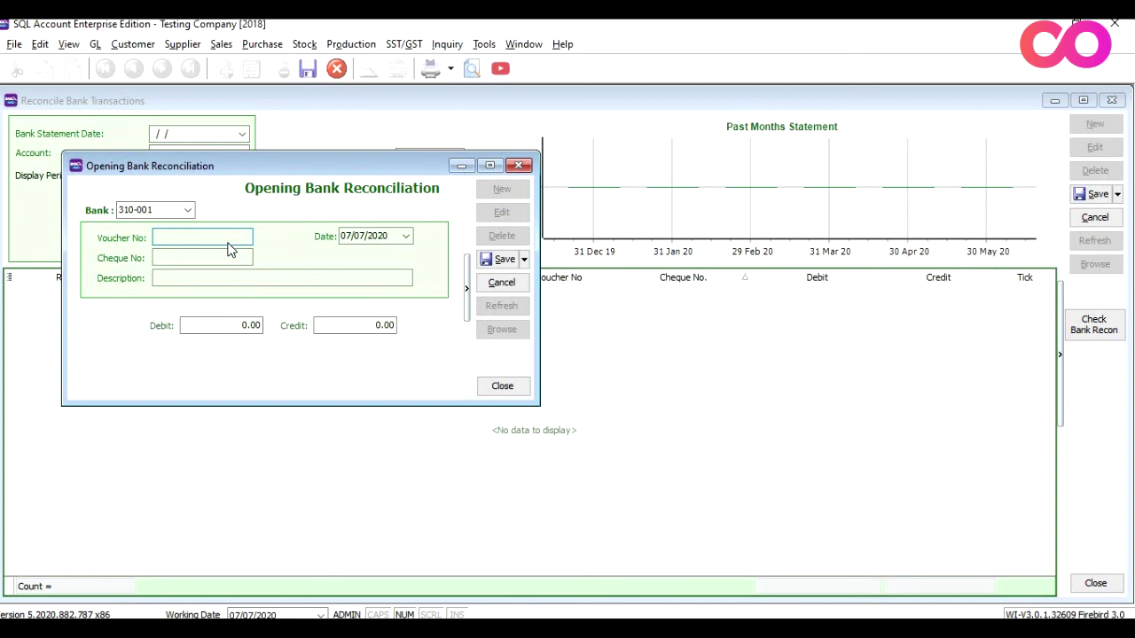
Step: Enter voucher number PV123456, date 30/12/2016 and cheque number 123456 for the opening bank reconciliation entry
{"action": "type", "text": "PV123455"}
{"action": "key", "text": "BackSpace"}
{"action": "type", "text": "6"}
{"action": "key", "text": "Tab"}
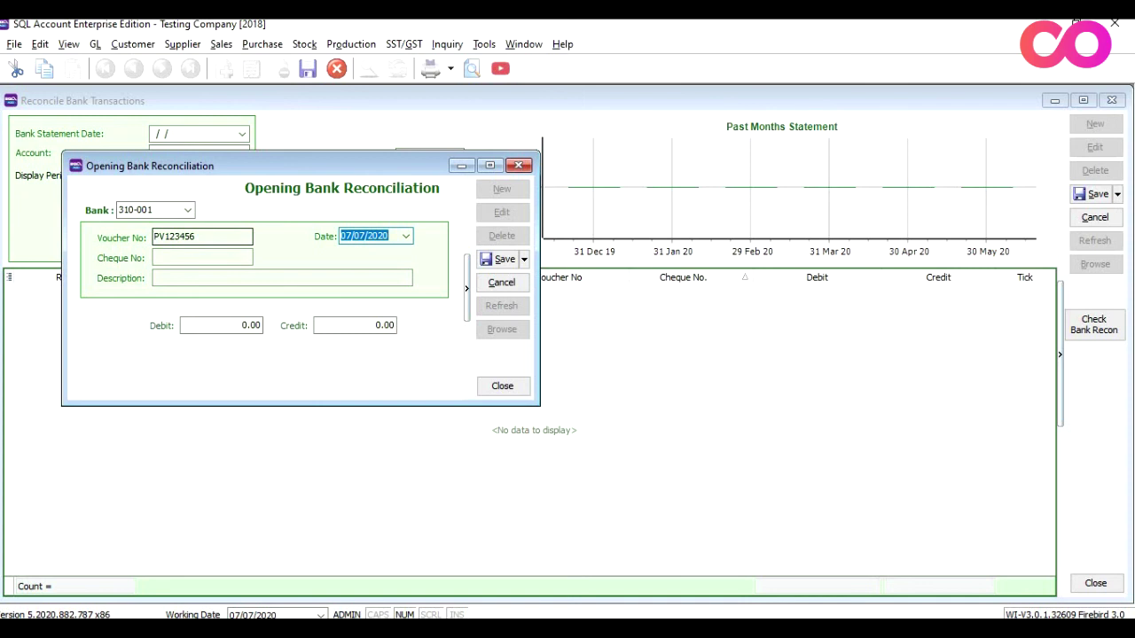
{"action": "type", "text": "30/12/2016"}
{"action": "key", "text": "Tab"}
{"action": "type", "text": "123456"}
{"action": "key", "text": "Tab"}
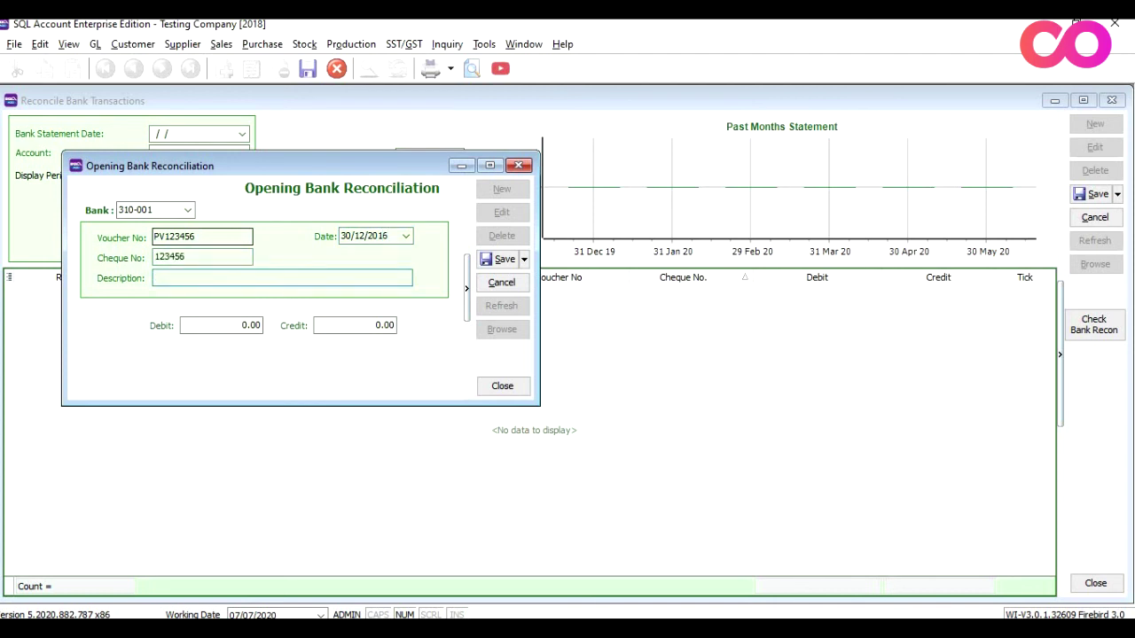
Step: Describe the entry as "Opening Balance - Payment for TNB", set its credit amount to 2,000.00 and save it
{"action": "type", "text": "Opening Balance - Payment for TNB"}
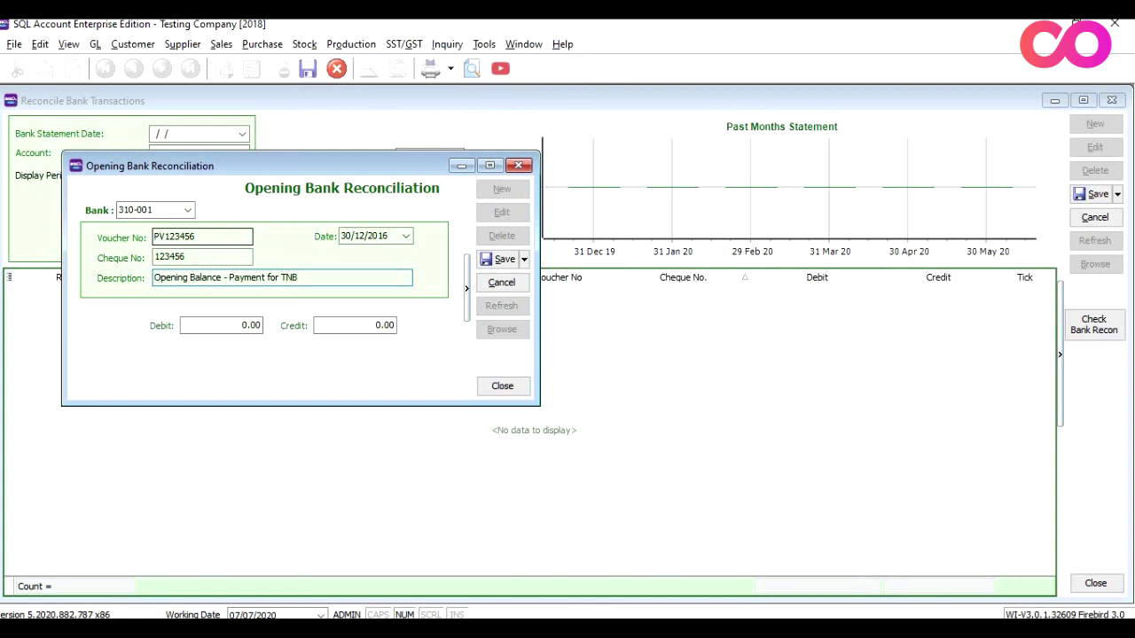
{"action": "key", "text": "Tab"}
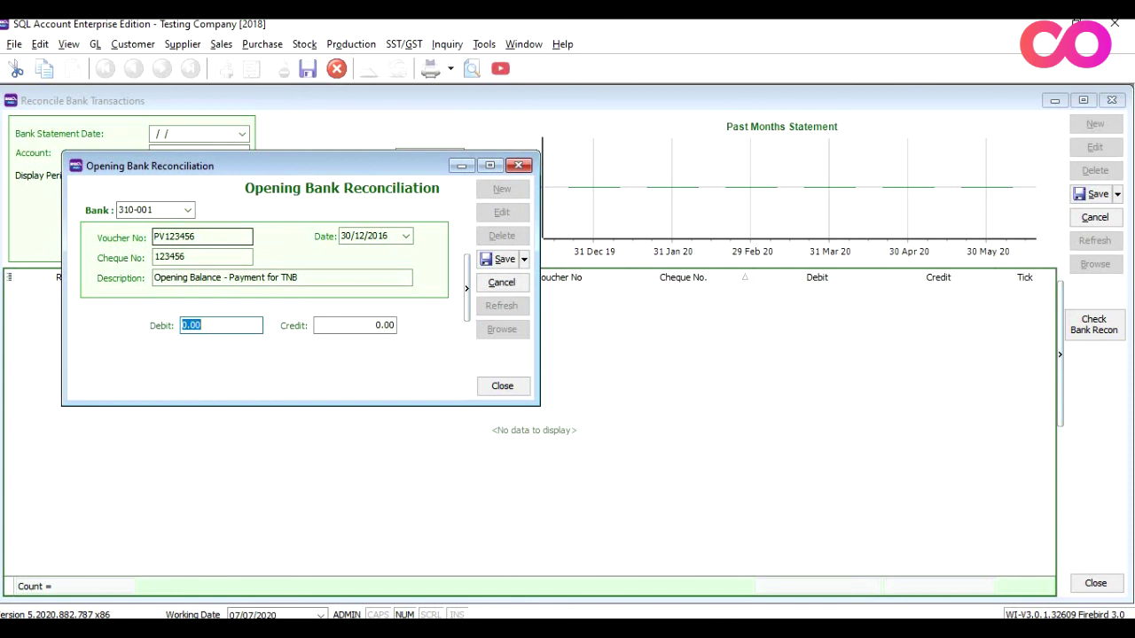
{"action": "key", "text": "Tab"}
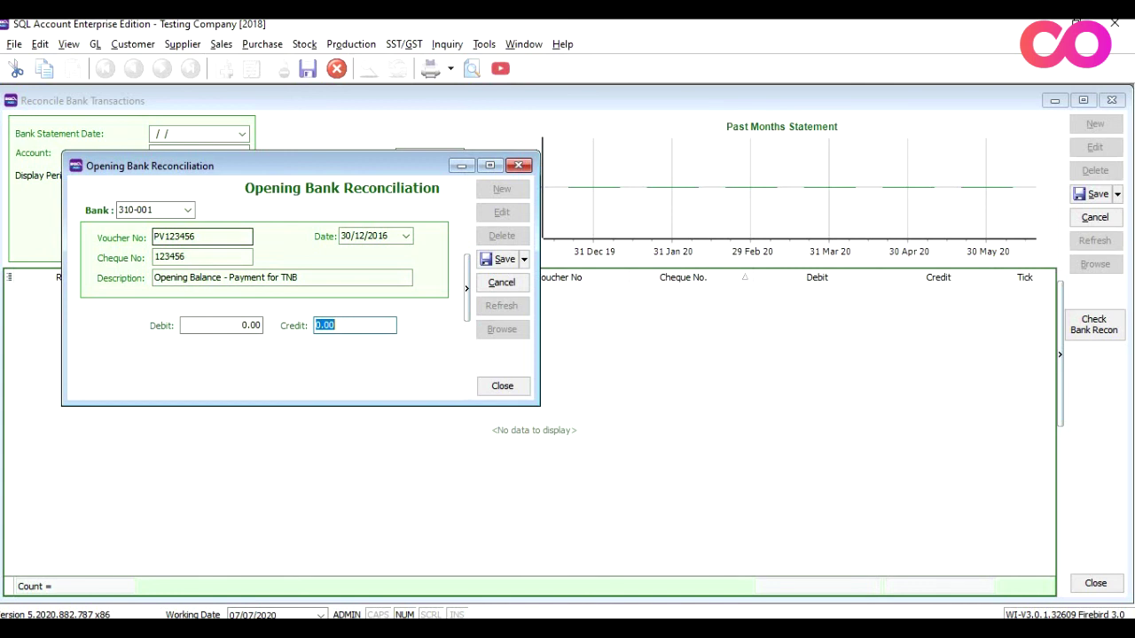
{"action": "type", "text": "2000"}
{"action": "key", "text": "Tab"}
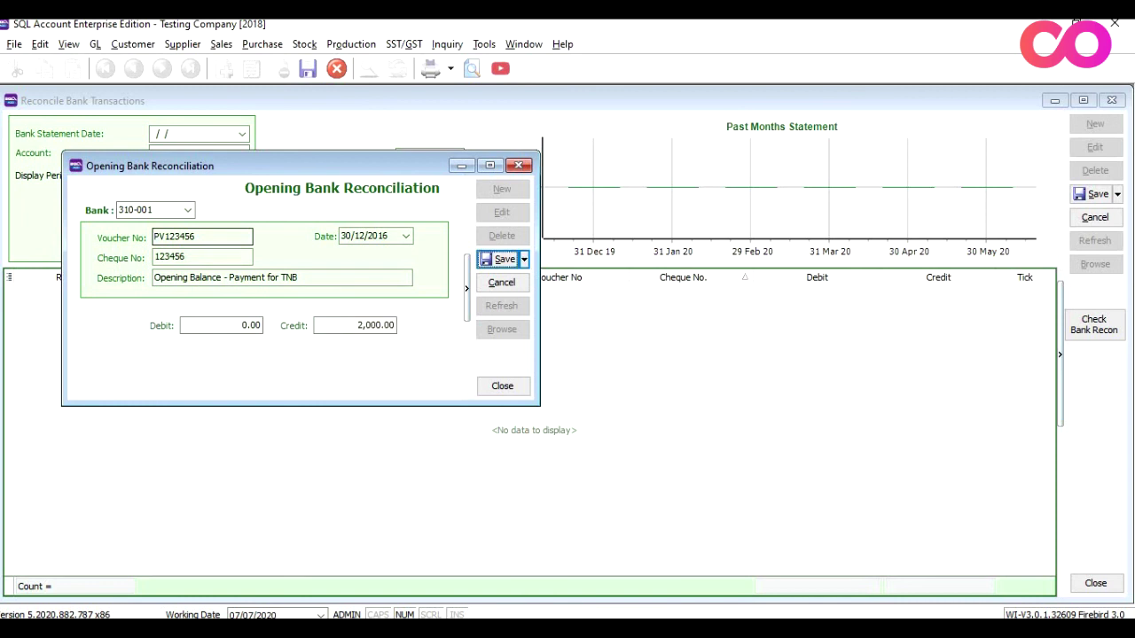
{"action": "left_click", "coordinate": [504, 259]}
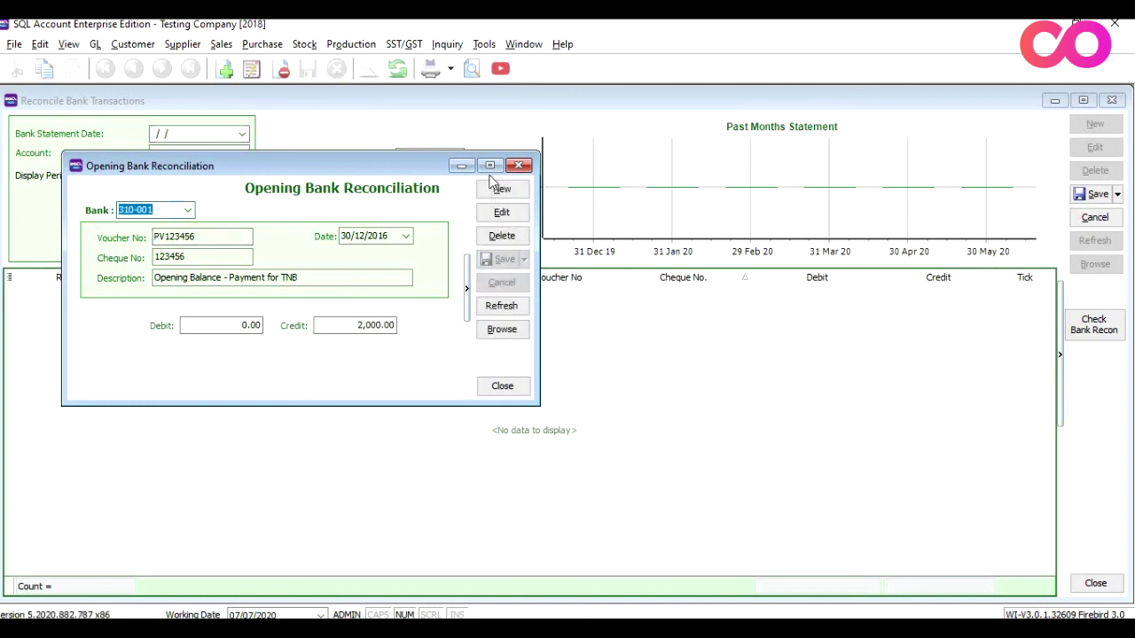